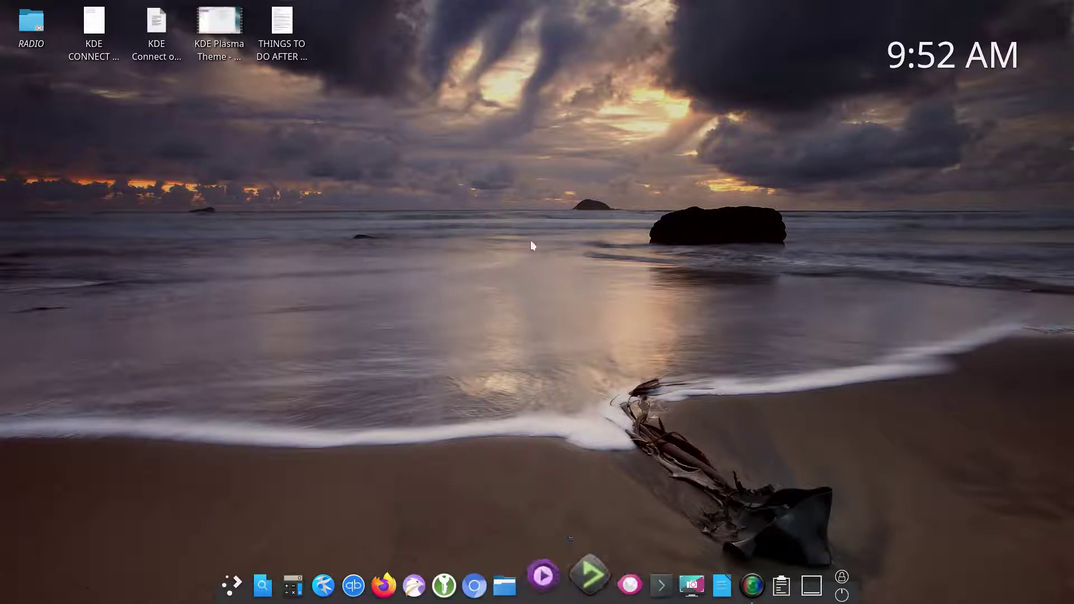
Open the top panel's edit mode and close it again
right_click(582, 4)
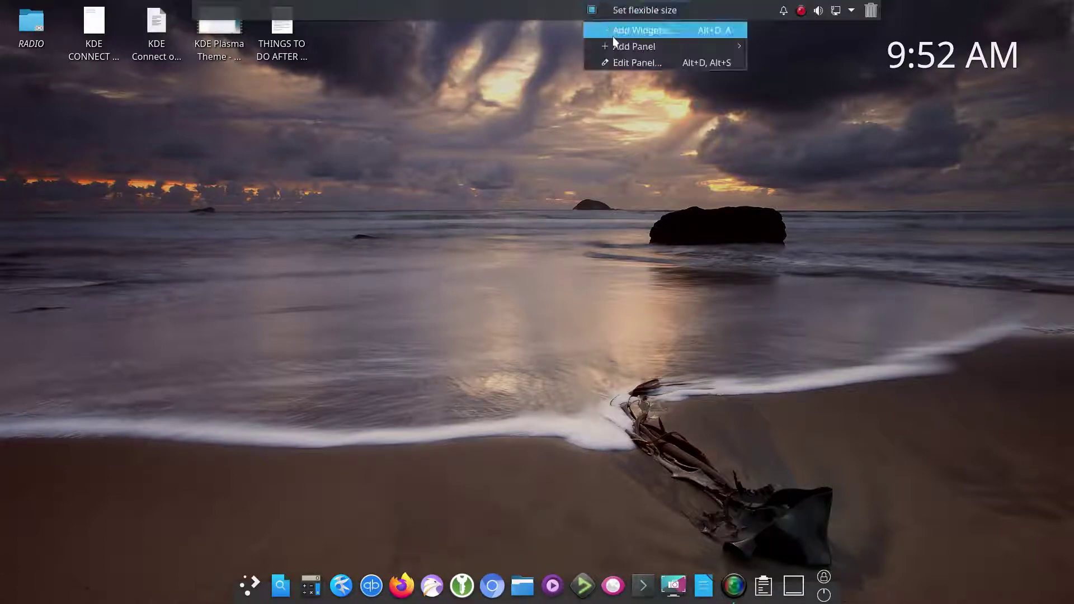
click(630, 60)
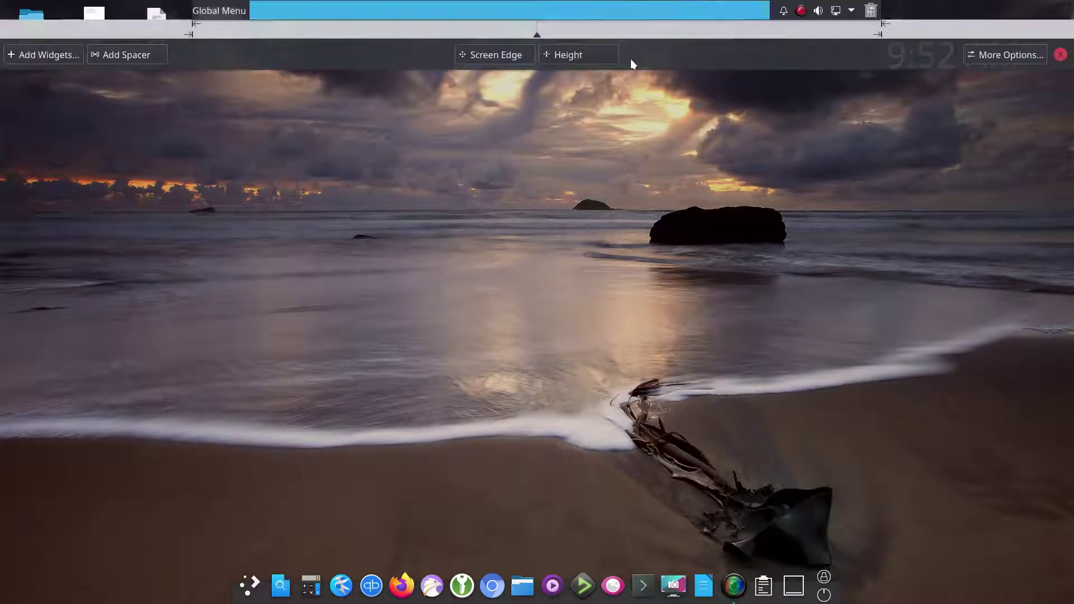
click(1060, 54)
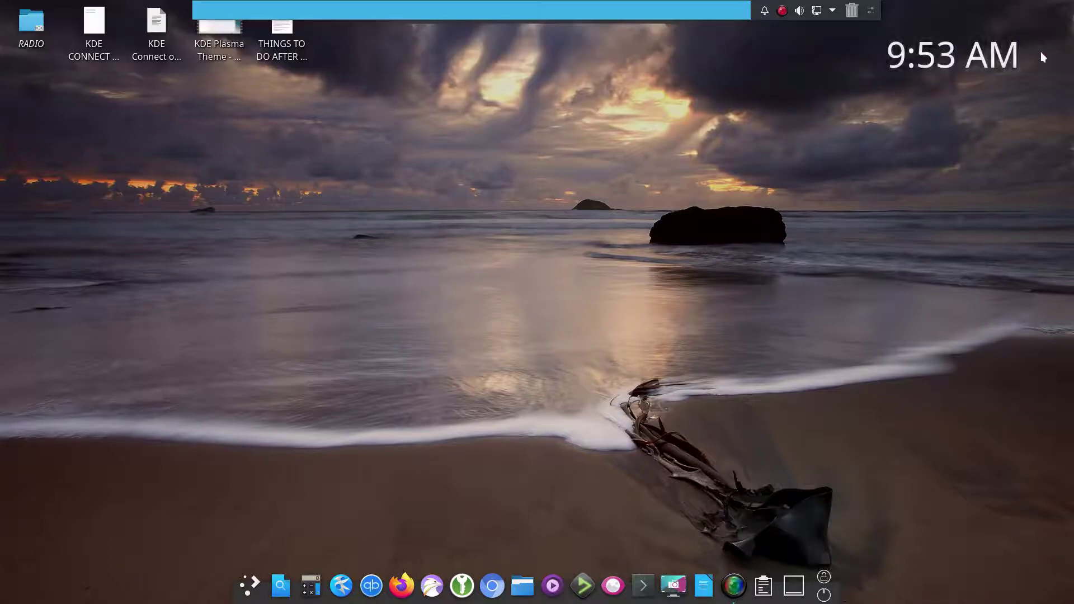
View the panel types that can be added from the top panel's Add Panel options
right_click(722, 9)
mouse_move(744, 48)
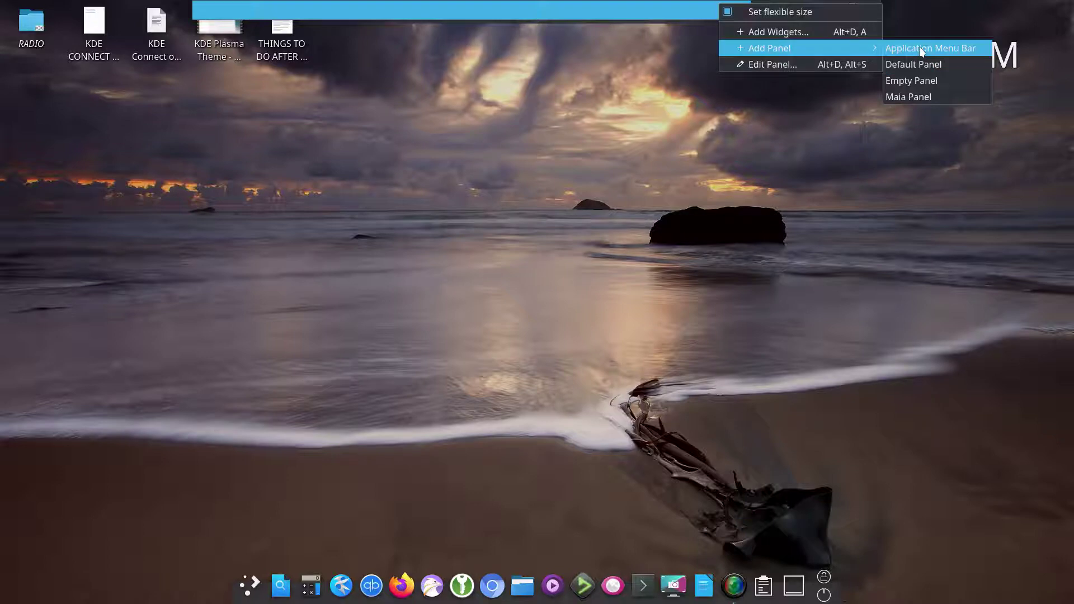
click(570, 135)
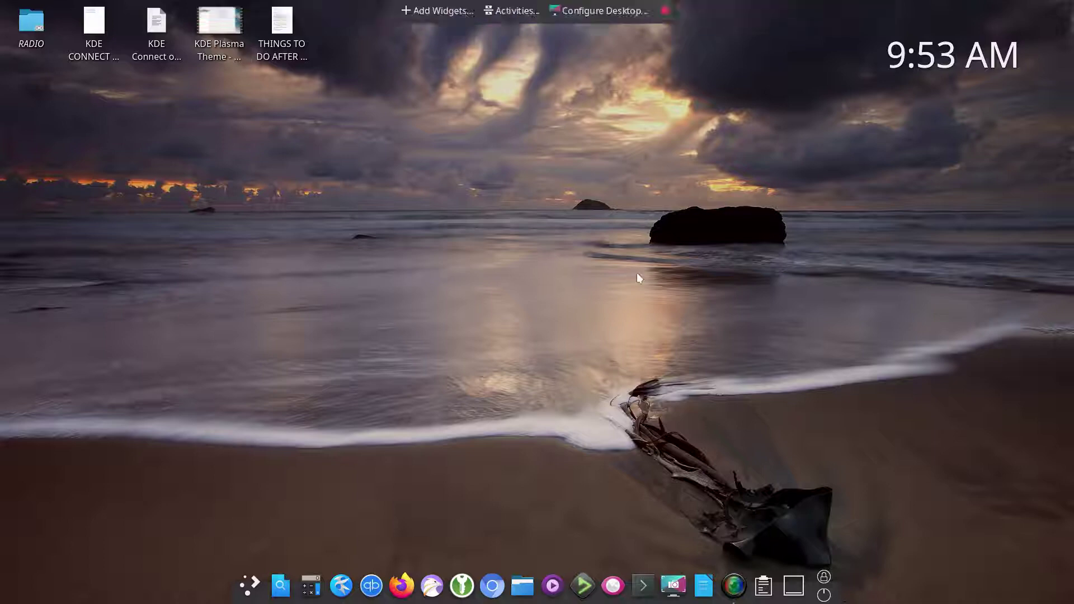
Examine the Global Menu, Panel Spacer and other widgets of the top panel in edit mode
right_click(748, 8)
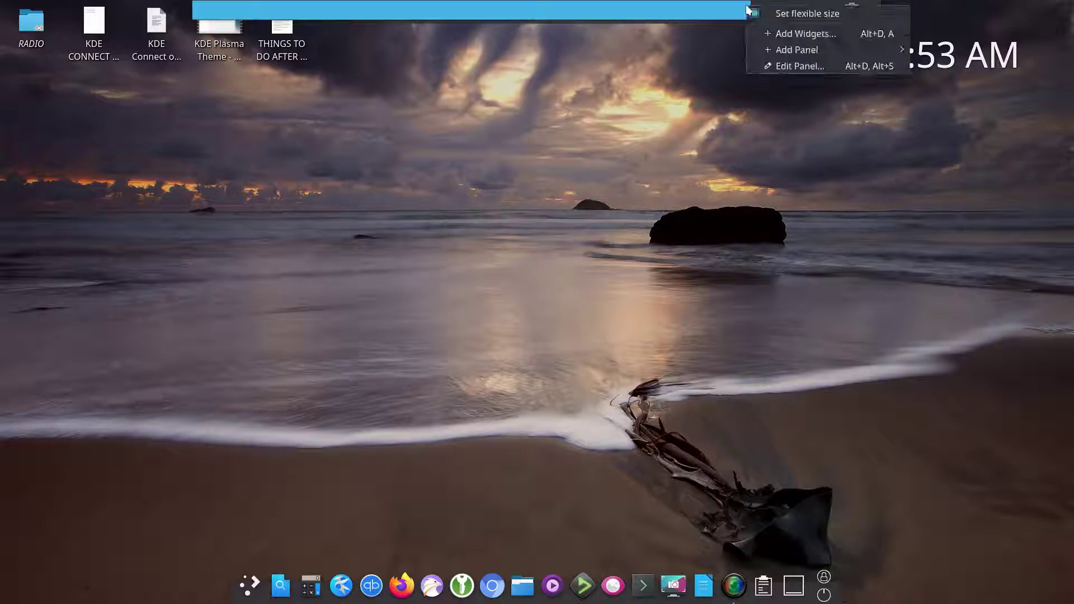
click(794, 65)
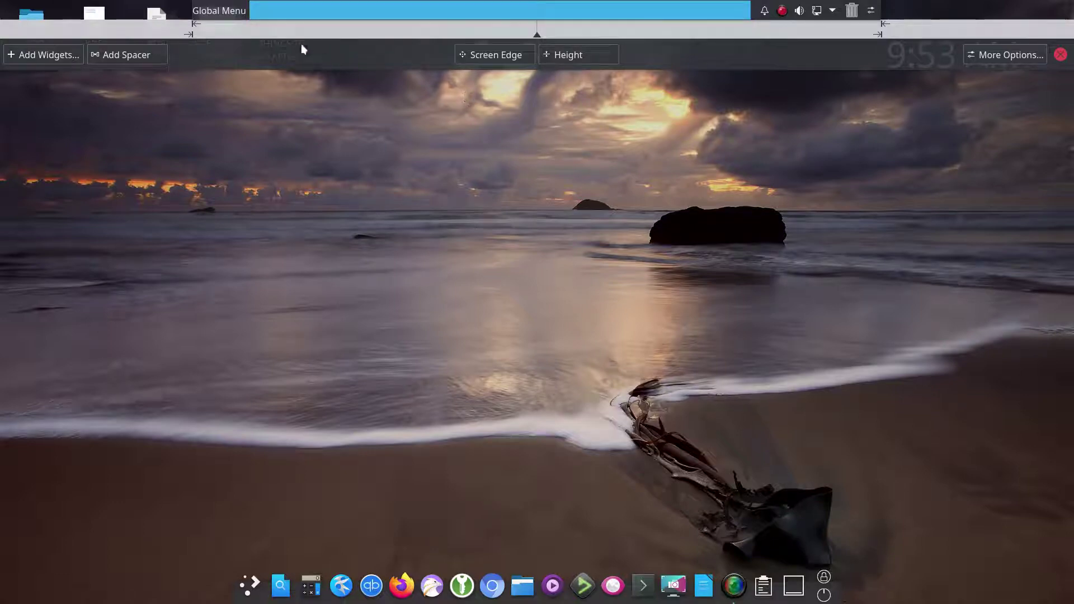
mouse_move(215, 7)
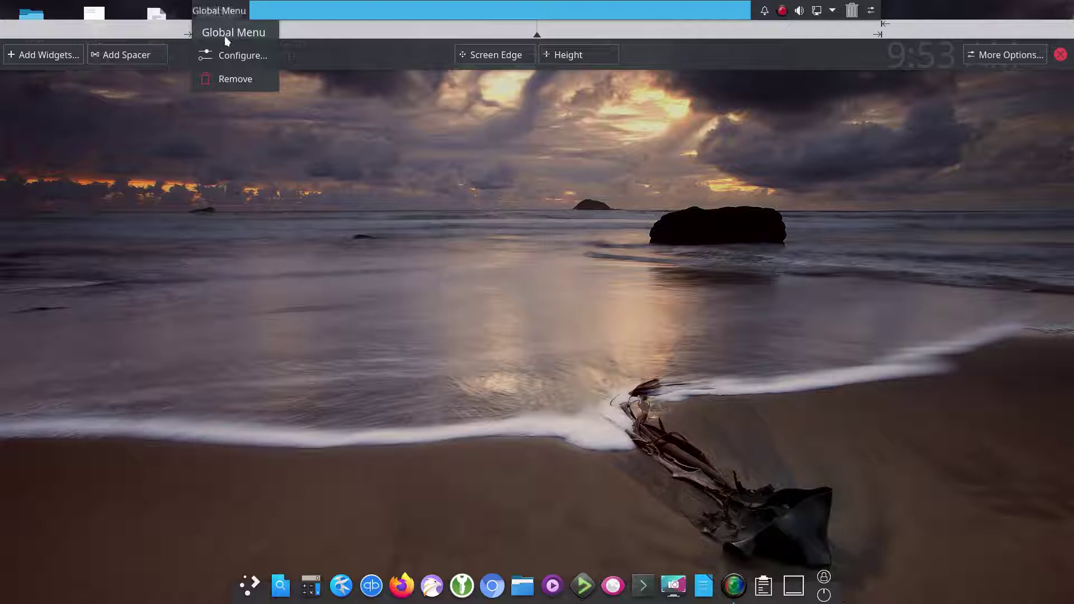
mouse_move(777, 11)
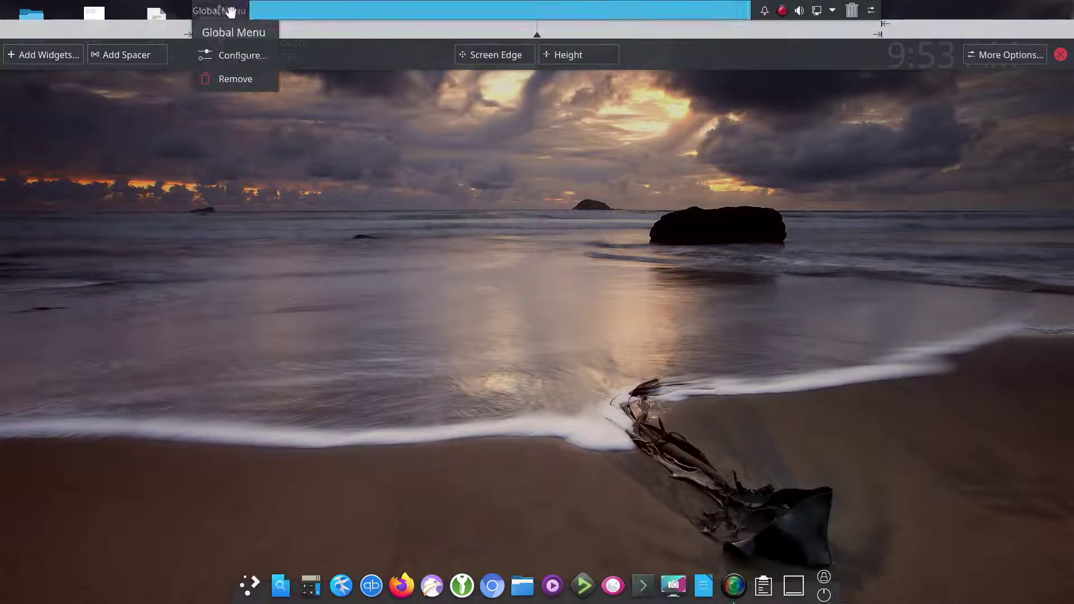
mouse_move(319, 12)
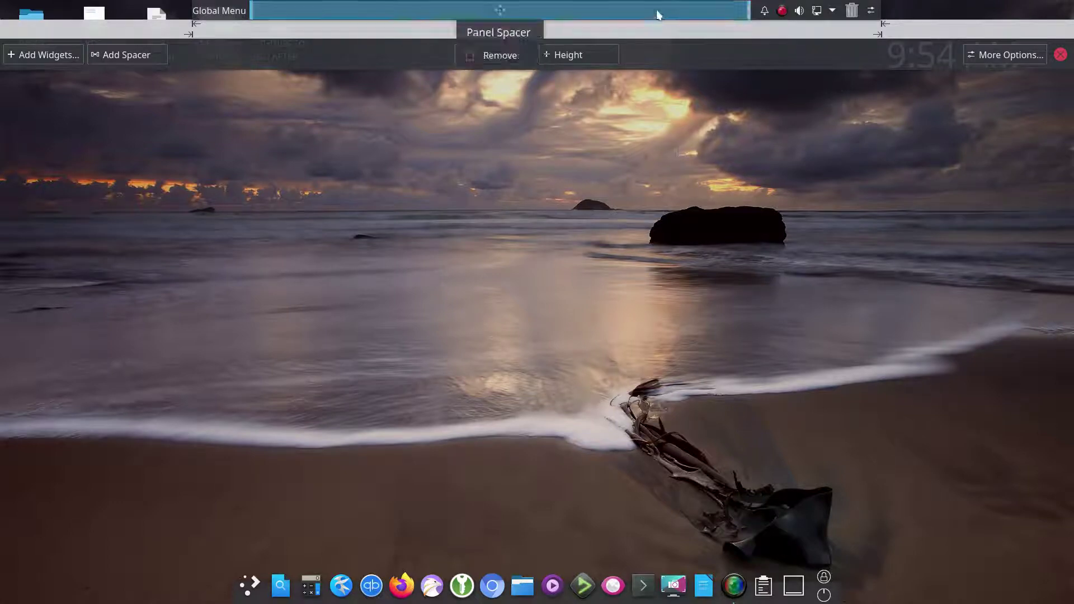
mouse_move(647, 13)
drag(580, 55, 580, 54)
click(721, 82)
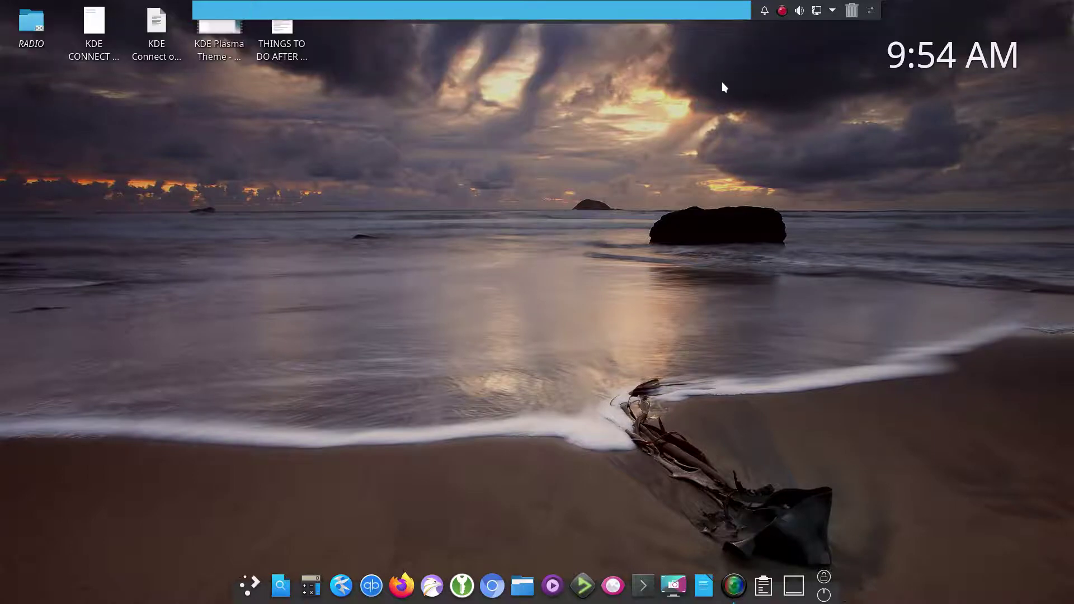
mouse_move(855, 8)
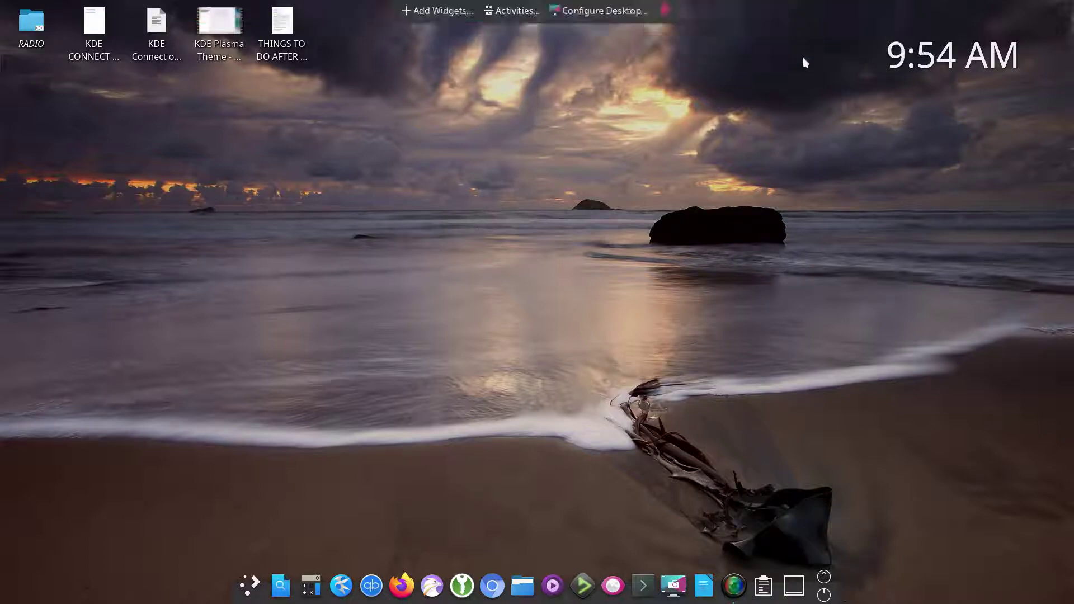
mouse_move(727, 1)
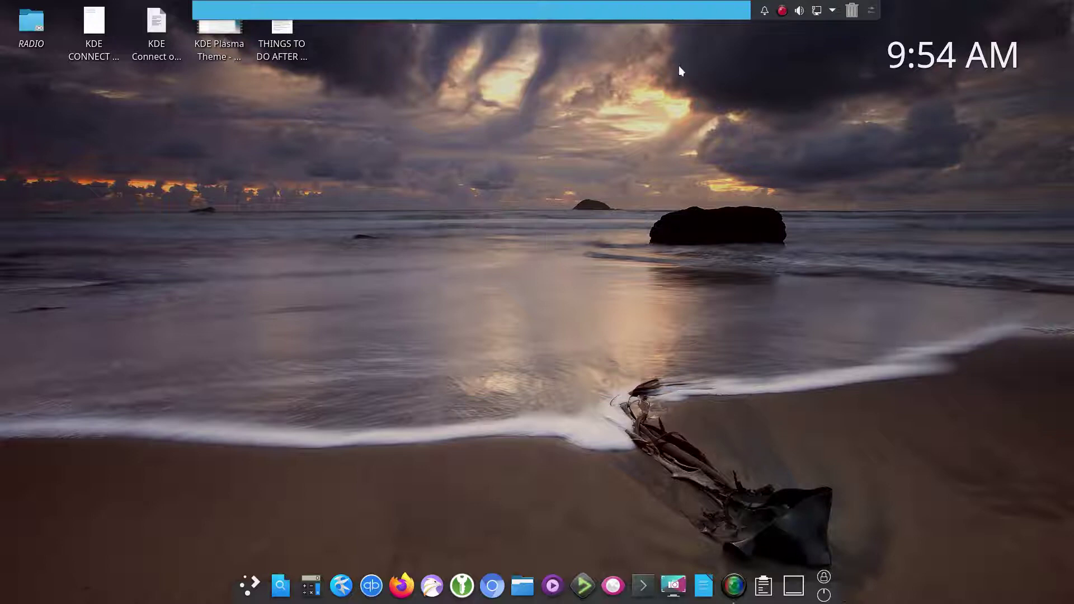
click(662, 10)
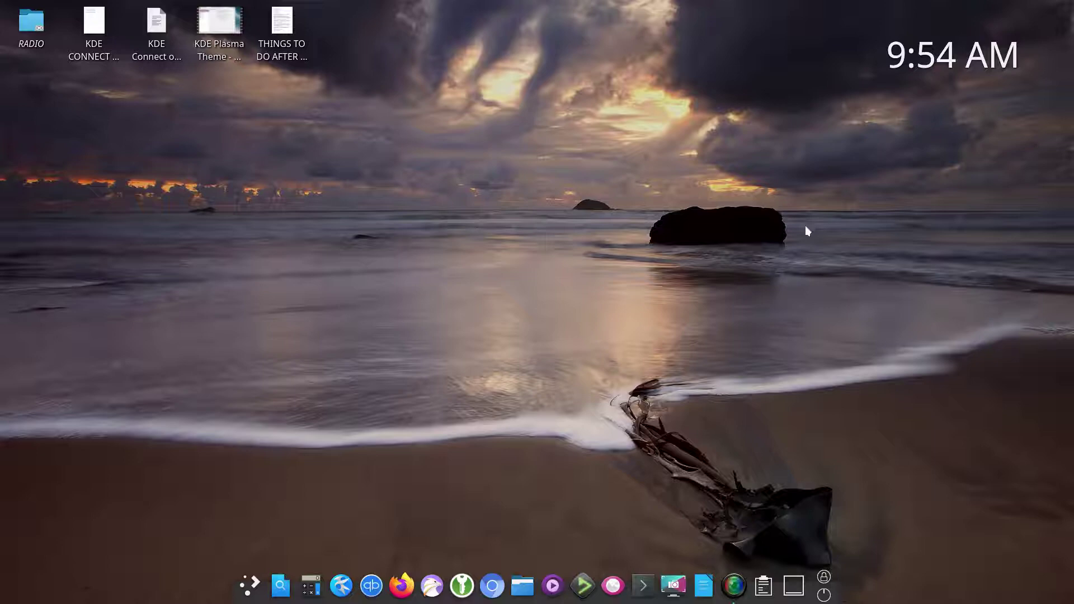
mouse_move(478, 5)
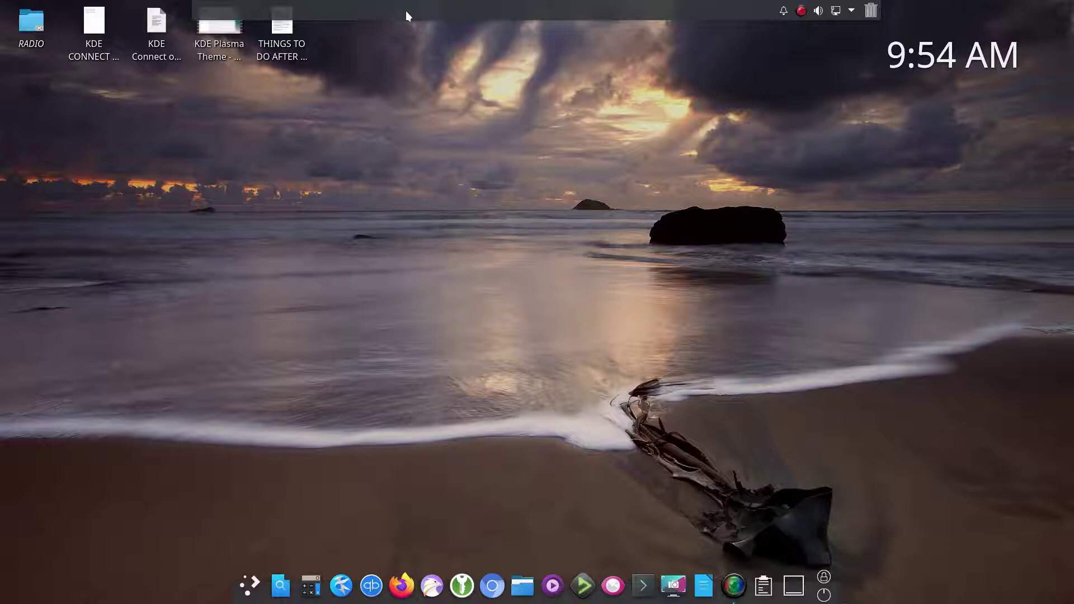
Check the Panel Spacer in the top panel's edit mode and leave that mode
right_click(647, 6)
click(704, 65)
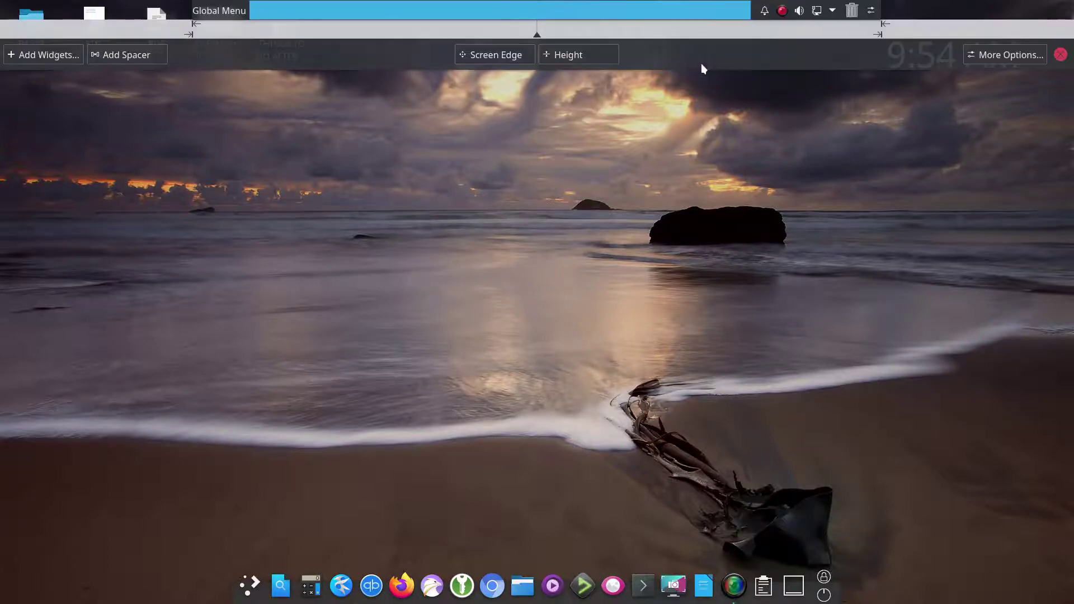
mouse_move(673, 4)
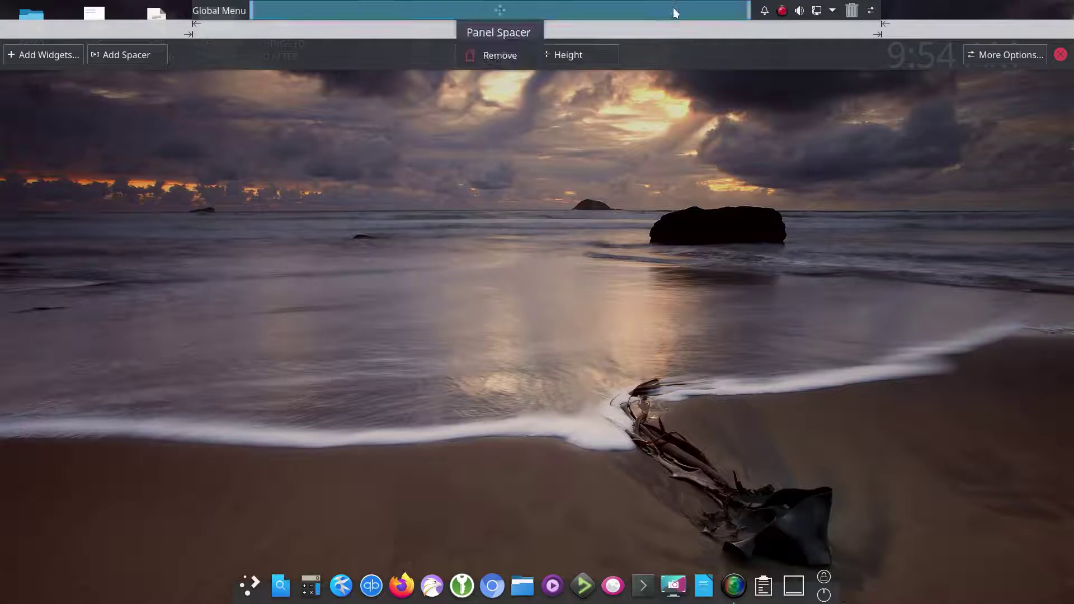
click(694, 92)
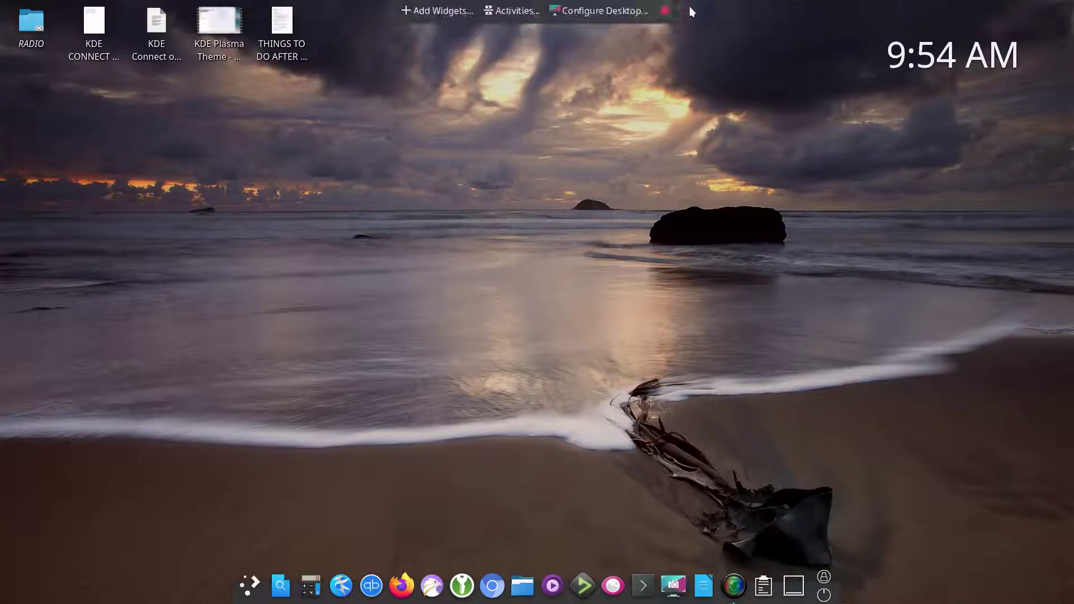
right_click(691, 6)
click(657, 55)
Edit the top panel and show its additional alignment and visibility options
right_click(680, 6)
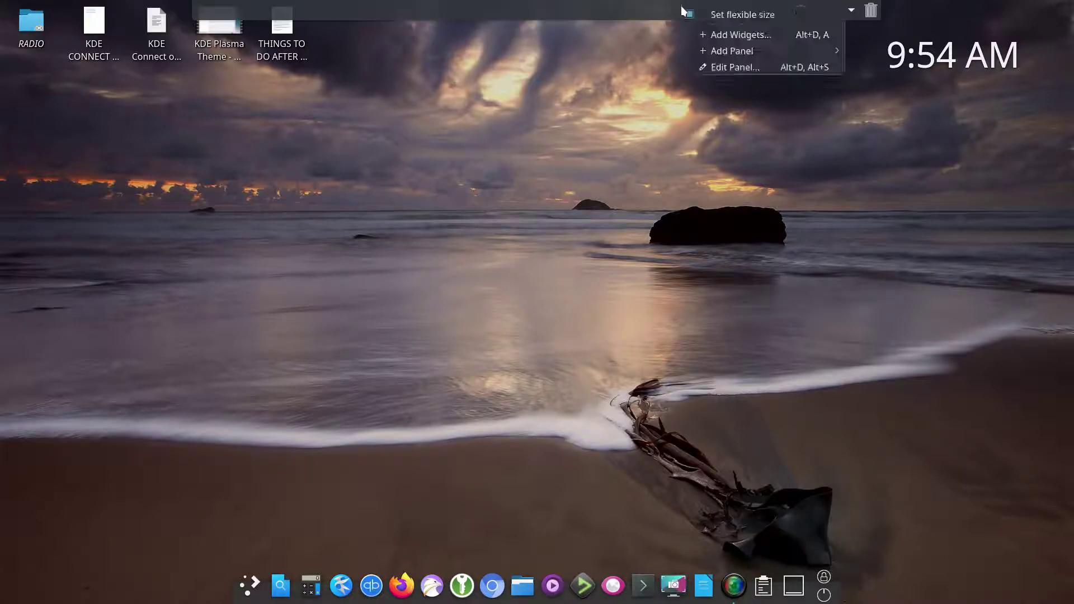
click(716, 71)
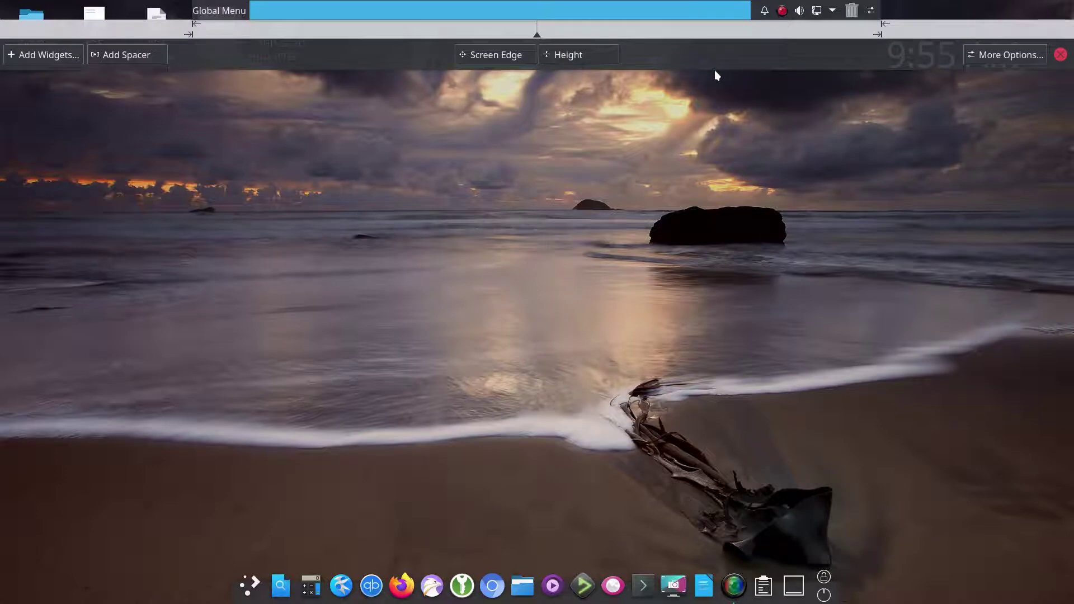
click(987, 54)
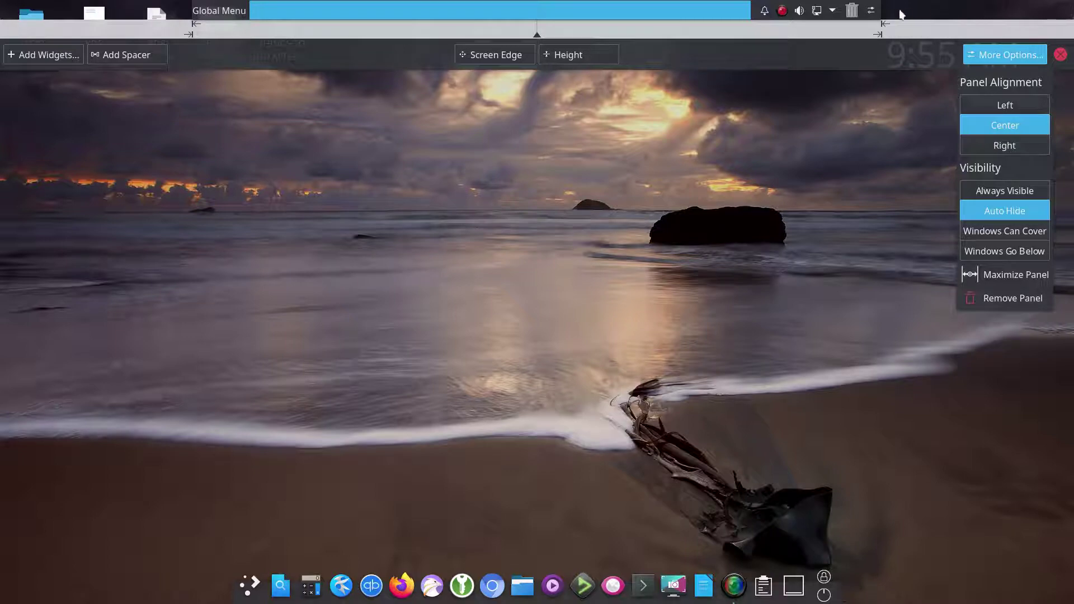
mouse_move(776, 14)
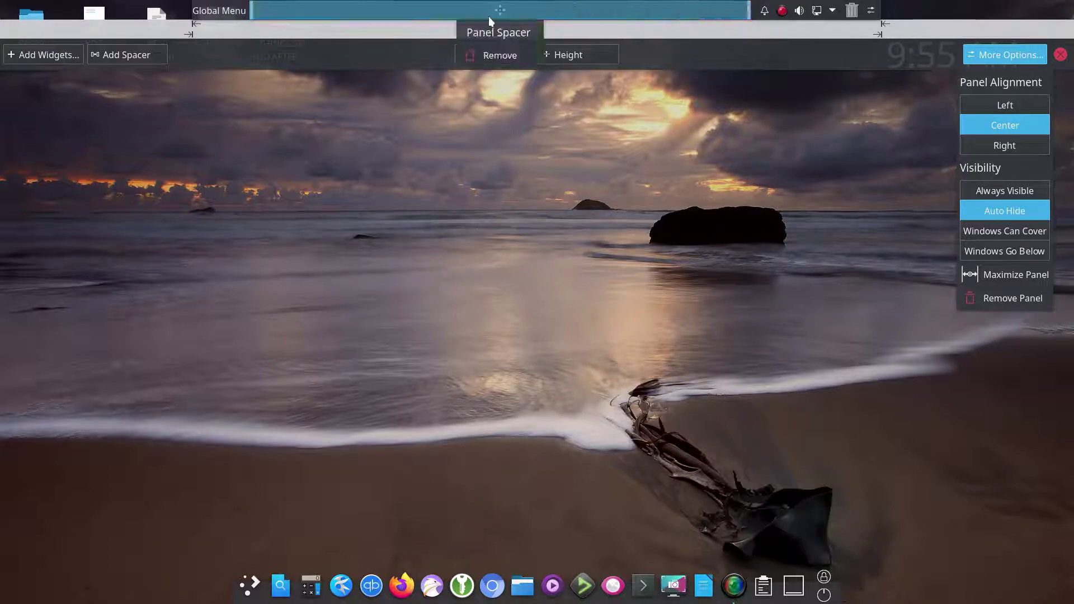
mouse_move(851, 11)
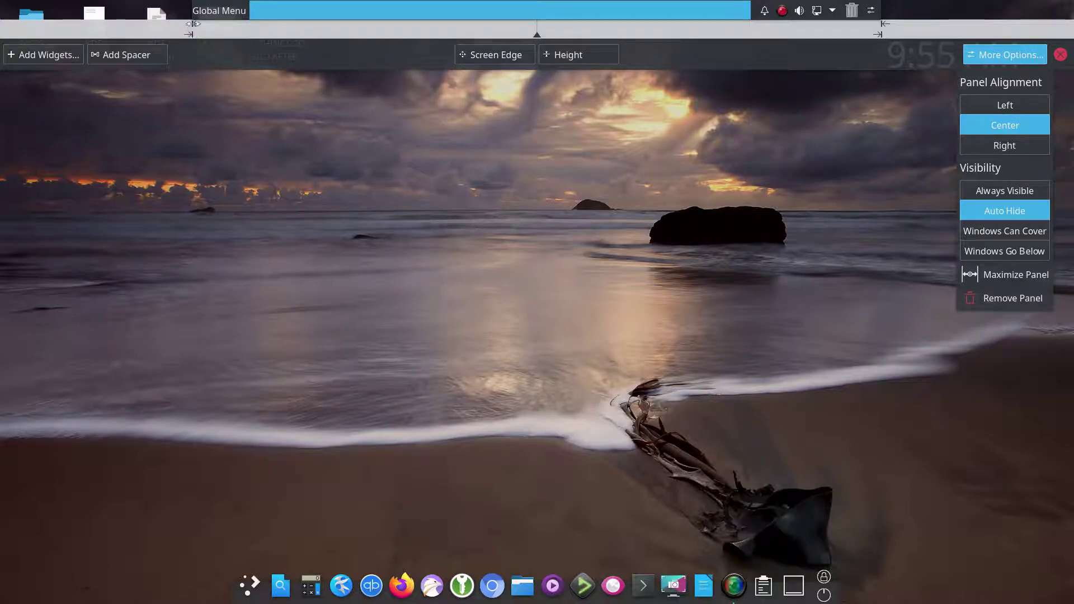
Widen the centred top panel slightly on both sides by adjusting its minimum and maximum size limits, and finish editing
mouse_move(195, 24)
mouse_down()
mouse_move(211, 25)
mouse_move(190, 24)
mouse_up()
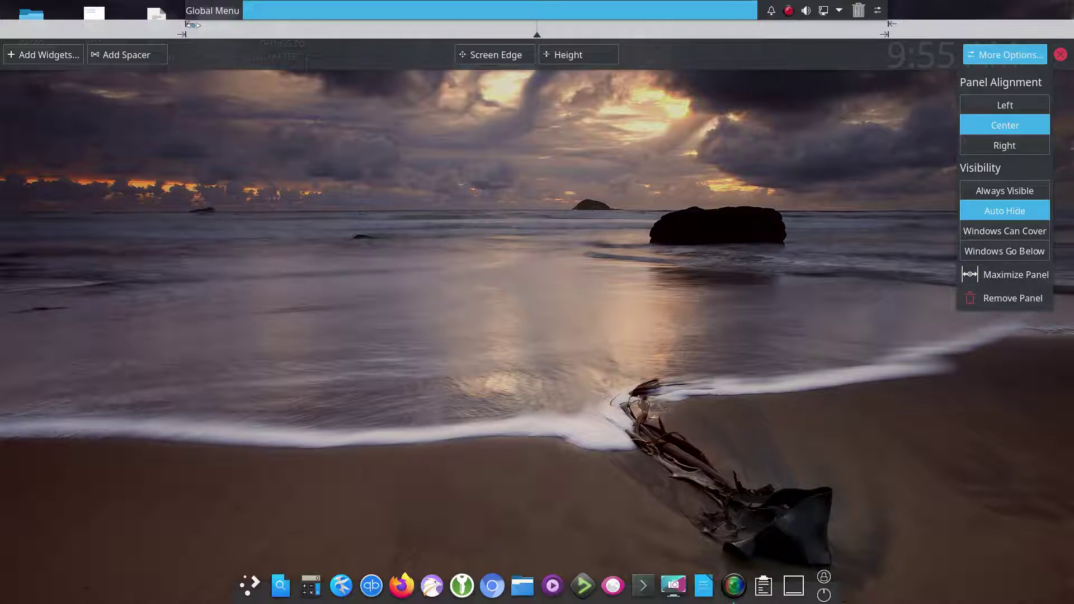
drag(193, 24, 179, 25)
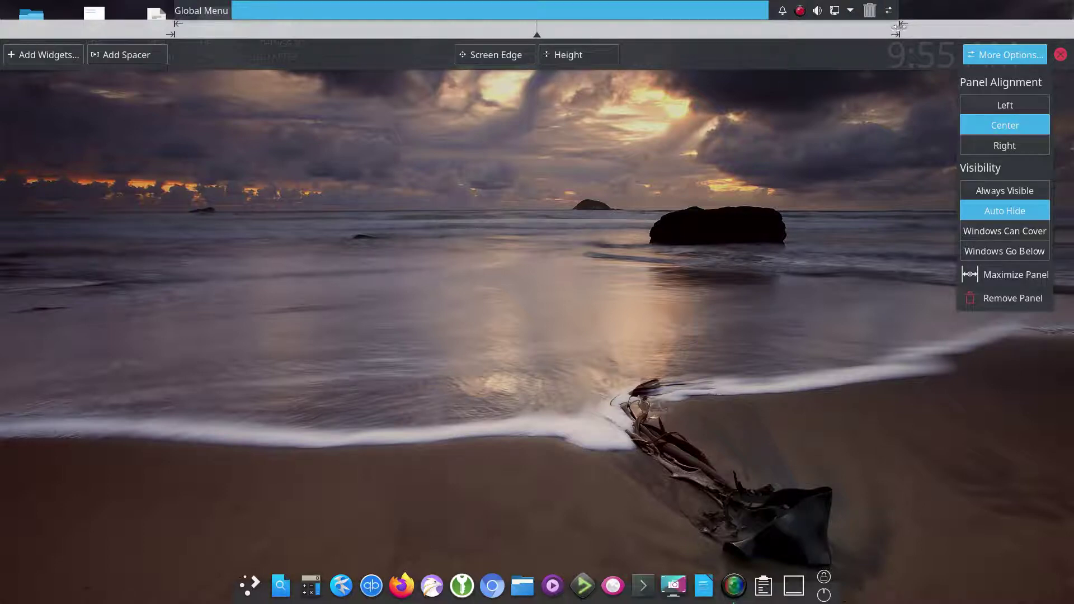
mouse_move(899, 25)
mouse_down()
mouse_move(881, 23)
mouse_move(906, 26)
mouse_up()
mouse_move(893, 35)
mouse_down()
mouse_move(878, 34)
mouse_move(898, 25)
mouse_up()
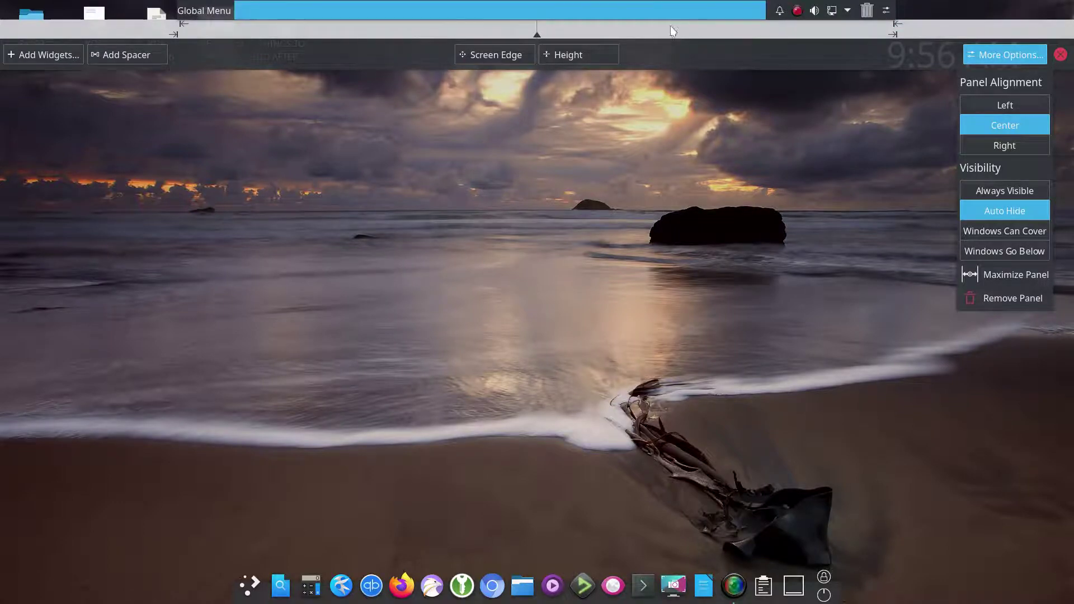
click(1060, 55)
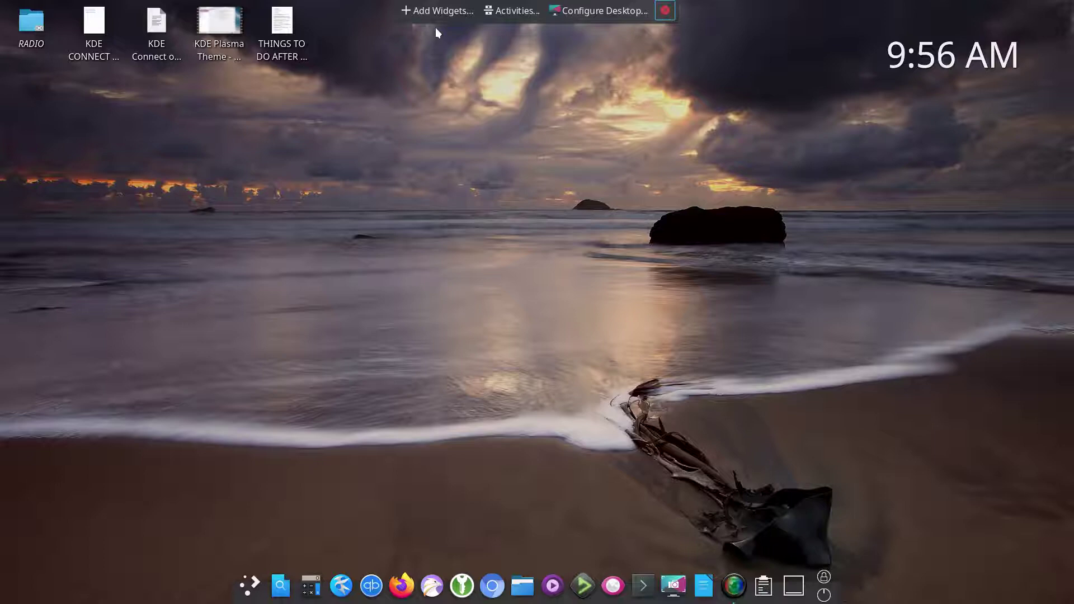
Open the widget browser and search for "glob" to find the Global Menu widget
click(438, 11)
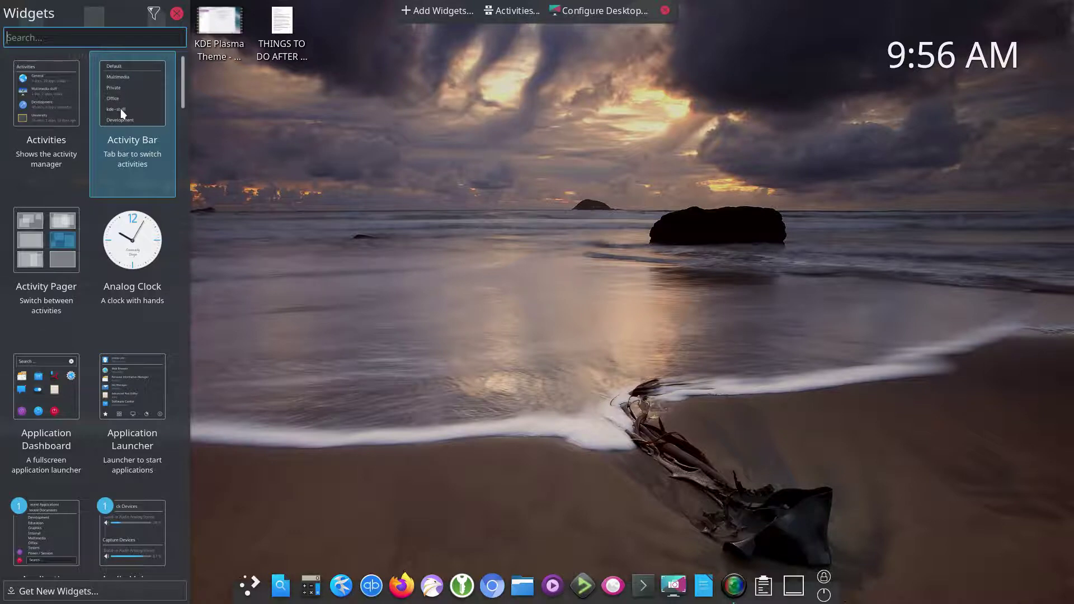
text(glob)
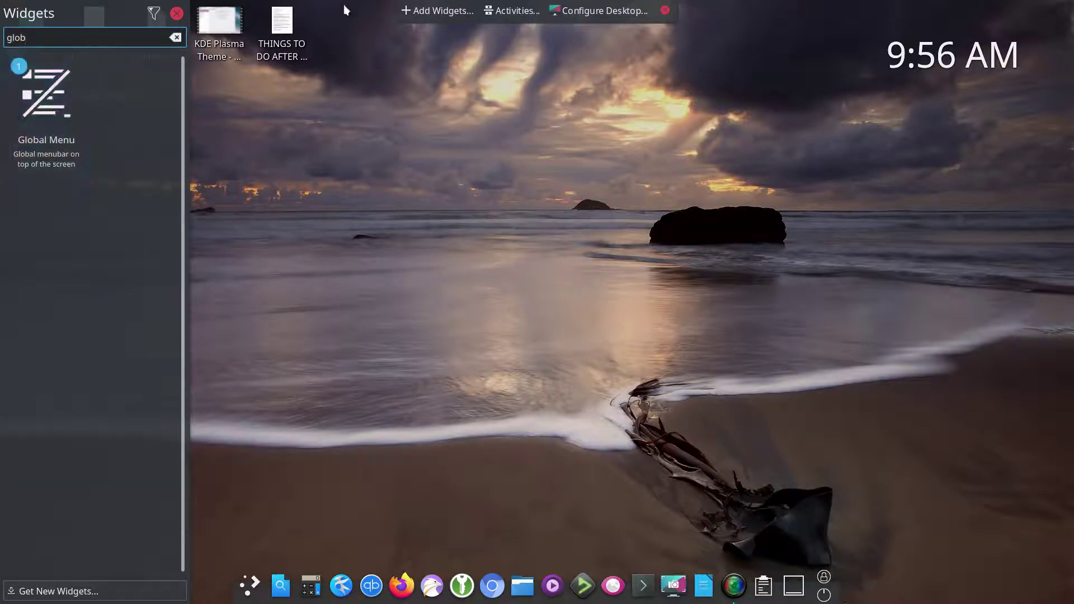
mouse_move(343, 3)
Replace the widget search with "system tr" to find the System Tray widget
key(BackSpace)
key(BackSpace)
key(BackSpace)
key(BackSpace)
text(s)
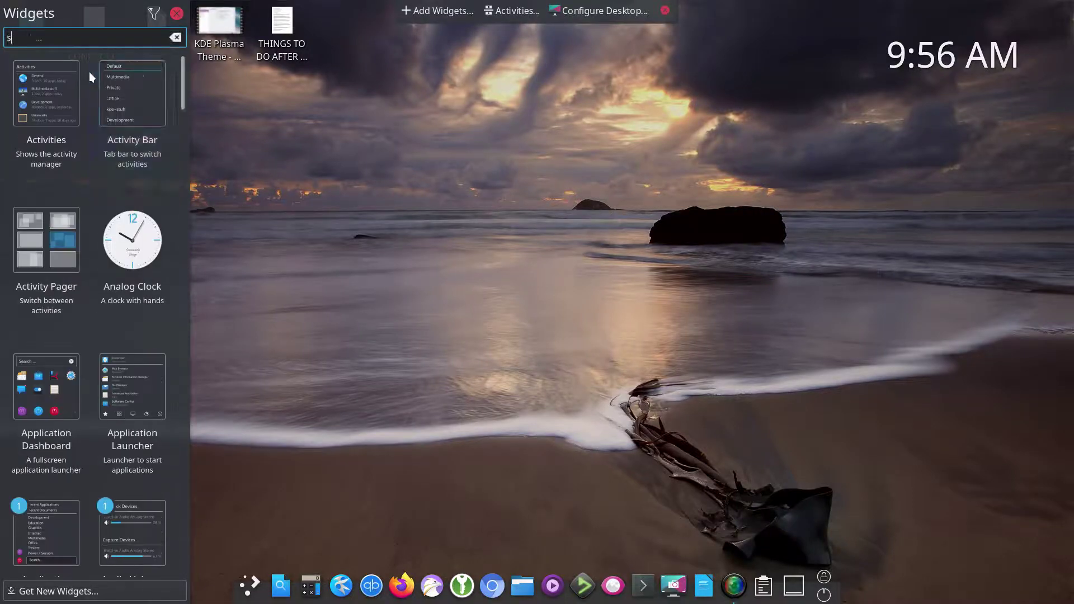
text(ystem)
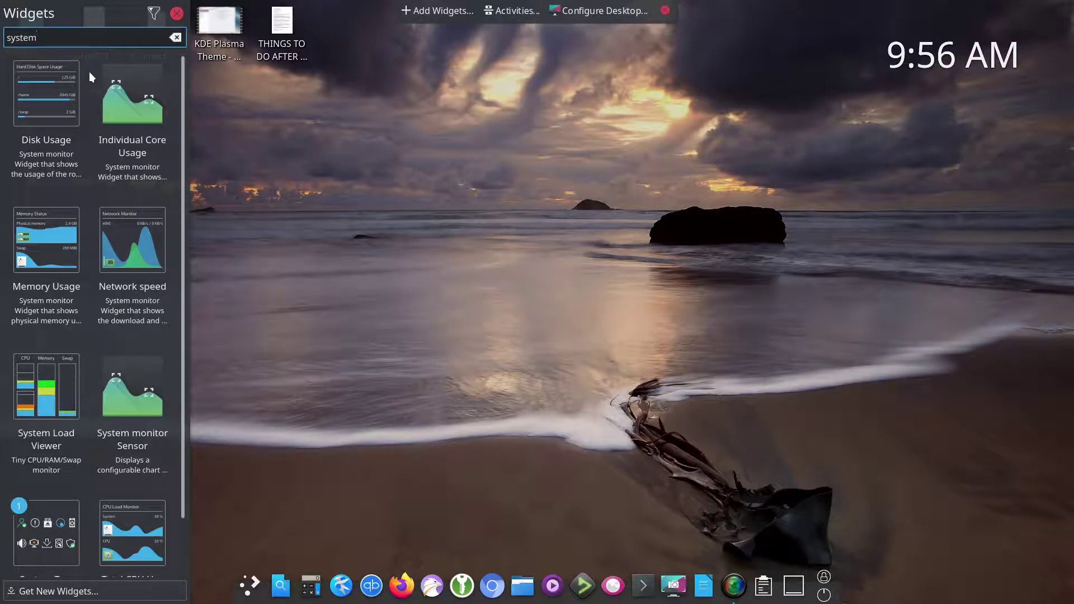
text( tr)
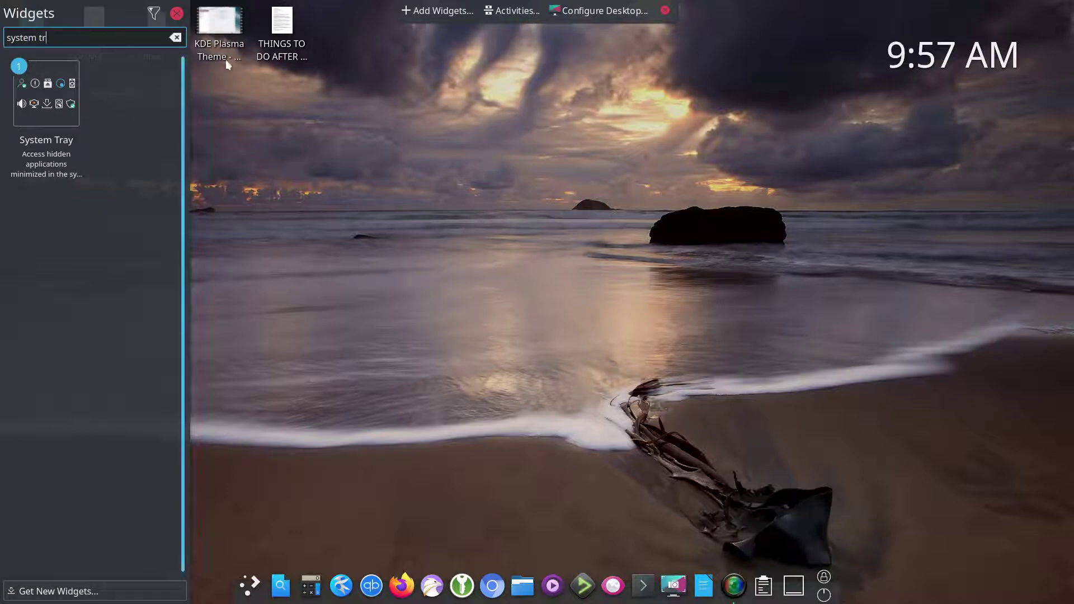
drag(226, 59, 226, 59)
mouse_move(744, 21)
mouse_move(852, 7)
Replace the widget search with "trash" to find the Trashcan widget
key(BackSpace)
key(BackSpace)
key(BackSpace)
key(BackSpace)
key(BackSpace)
key(BackSpace)
key(BackSpace)
key(BackSpace)
key(BackSpace)
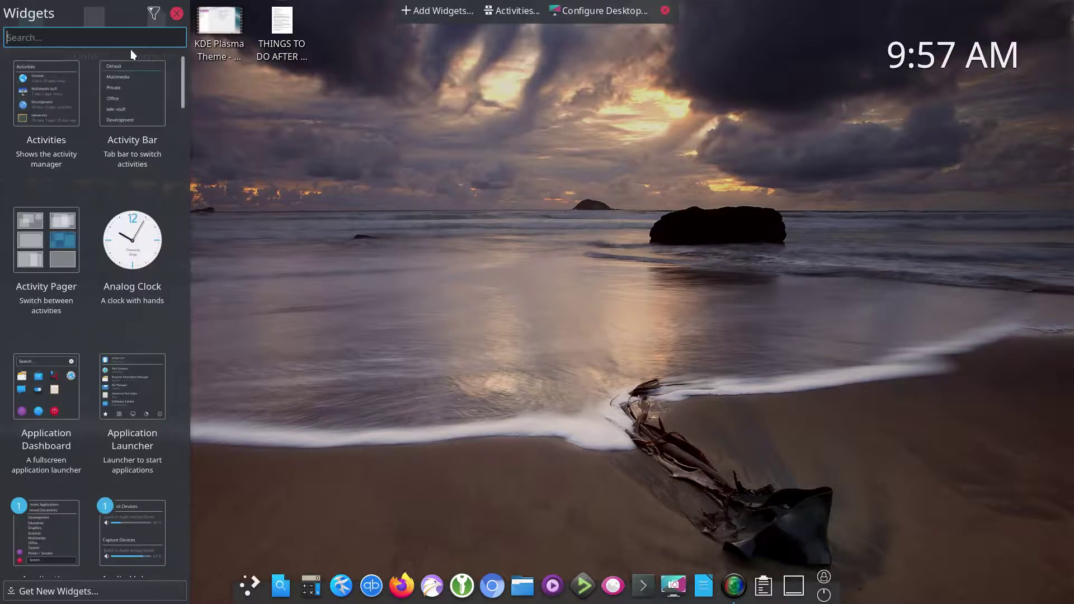
text(trash)
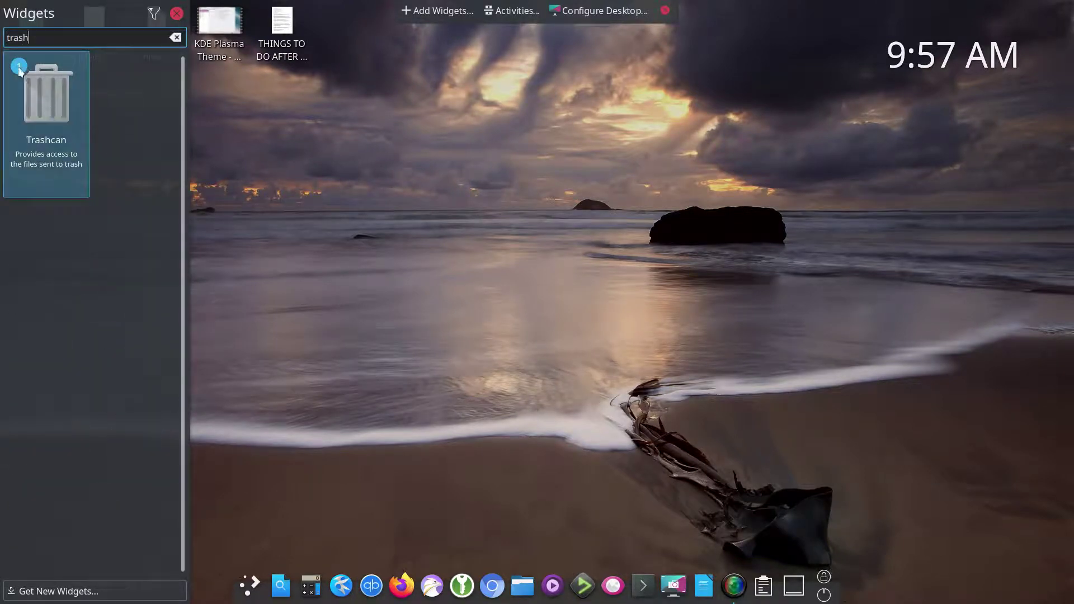
drag(47, 109, 869, 11)
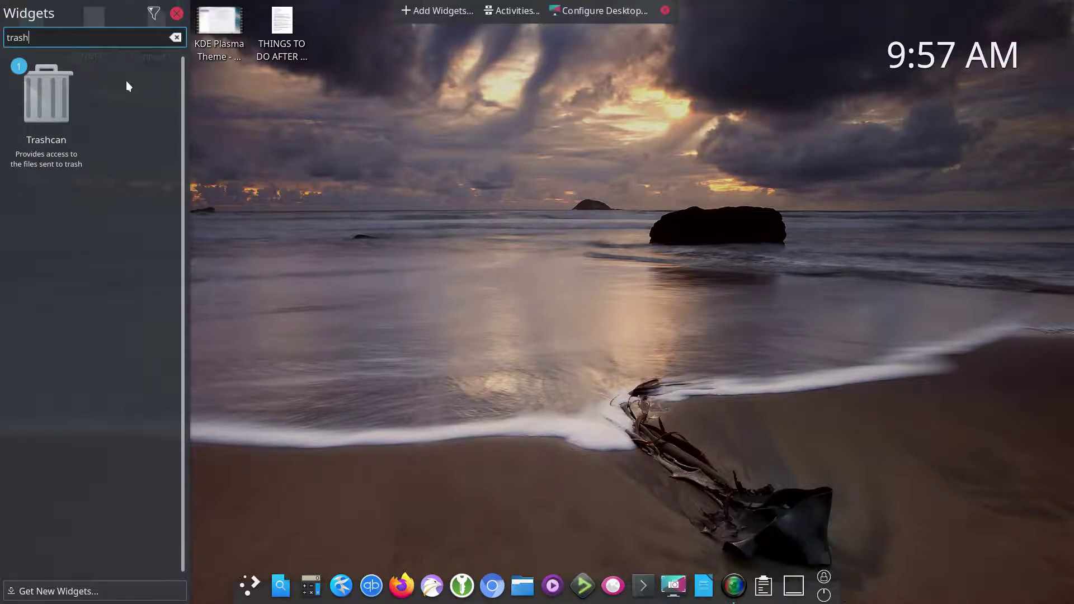
Close the widget browser, then show the edit options of the vertical panel on the right screen edge
click(176, 13)
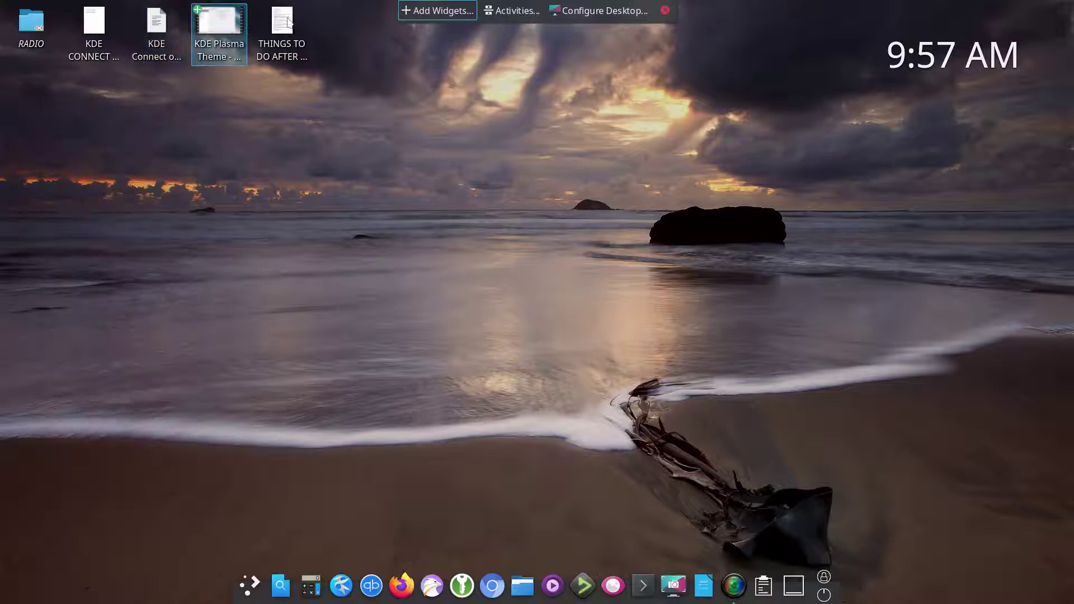
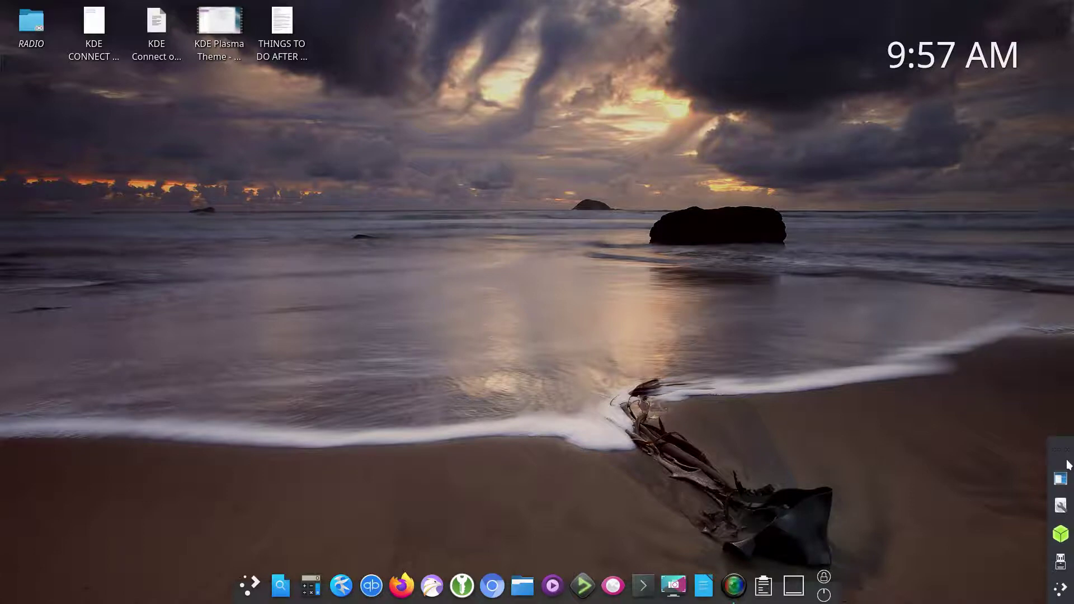
right_click(1068, 450)
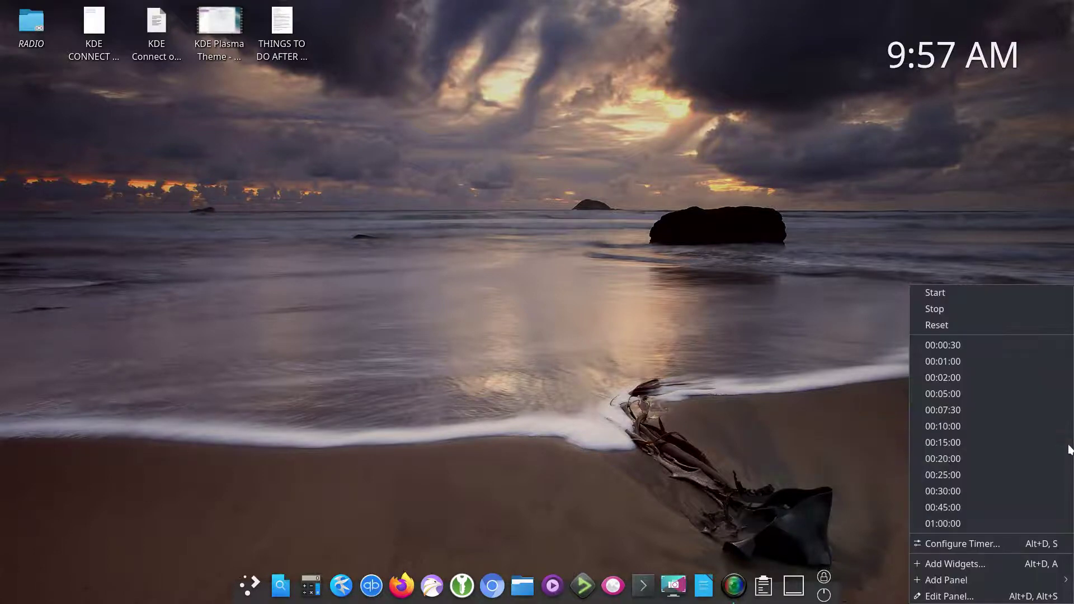
click(973, 596)
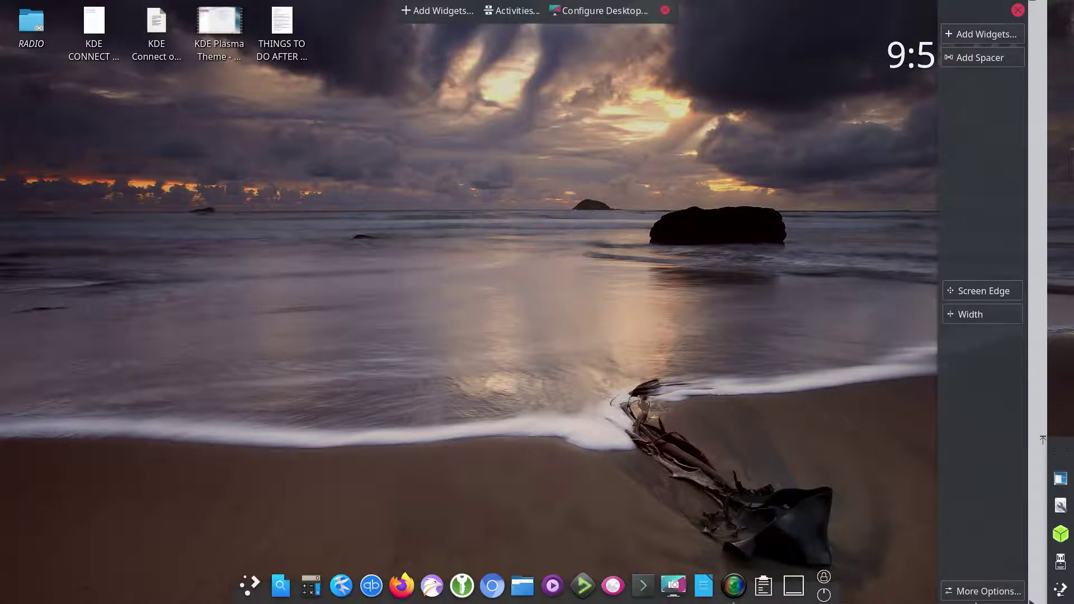
click(884, 447)
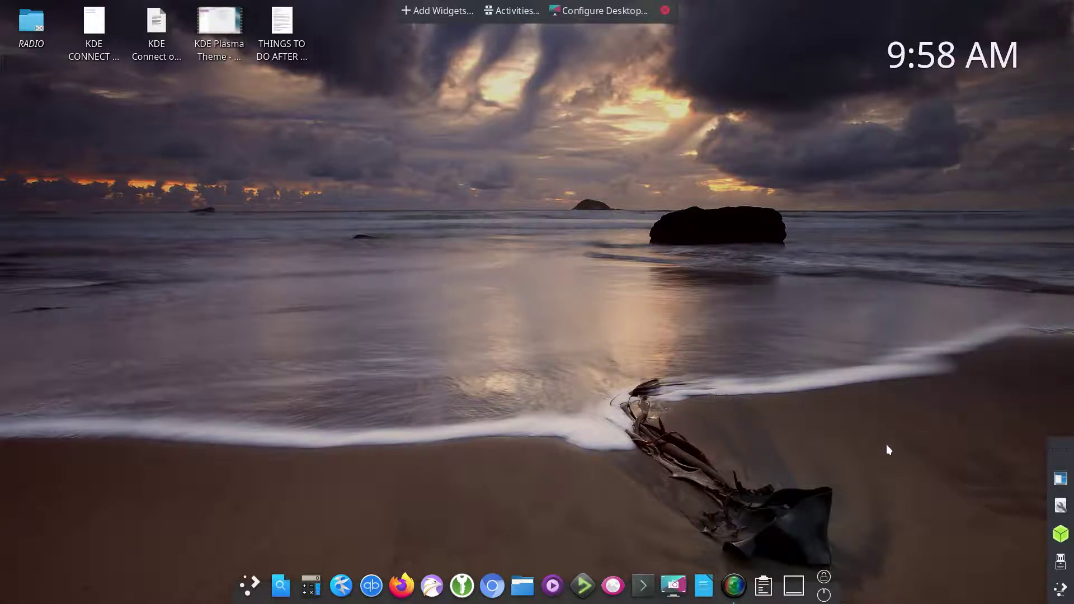
Show the panel types offered for adding a new panel, such as Default Panel and Empty Panel, without adding one
right_click(1061, 462)
mouse_move(964, 583)
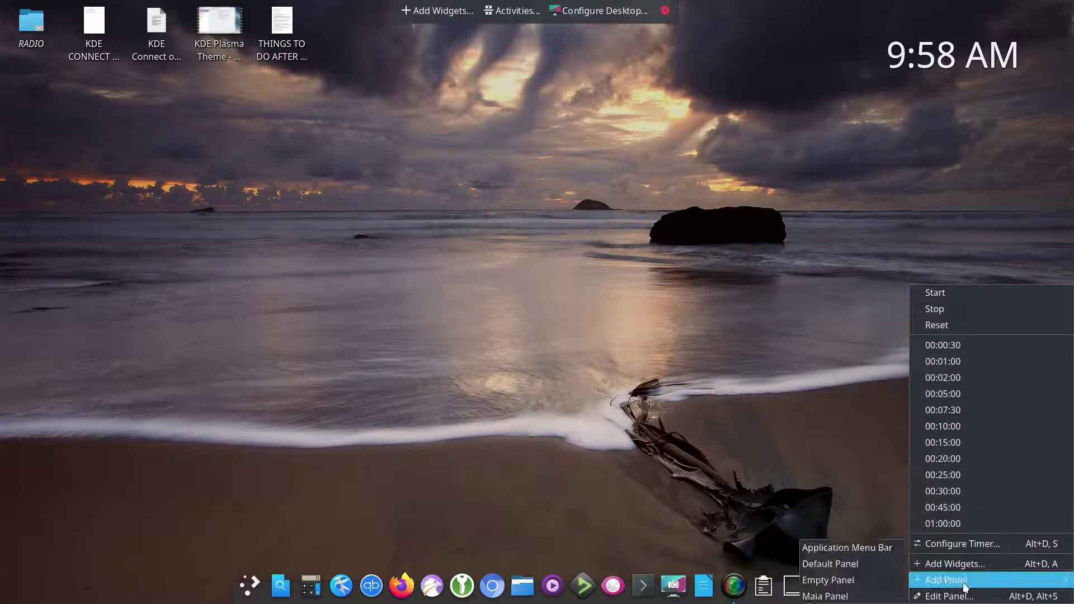
click(869, 575)
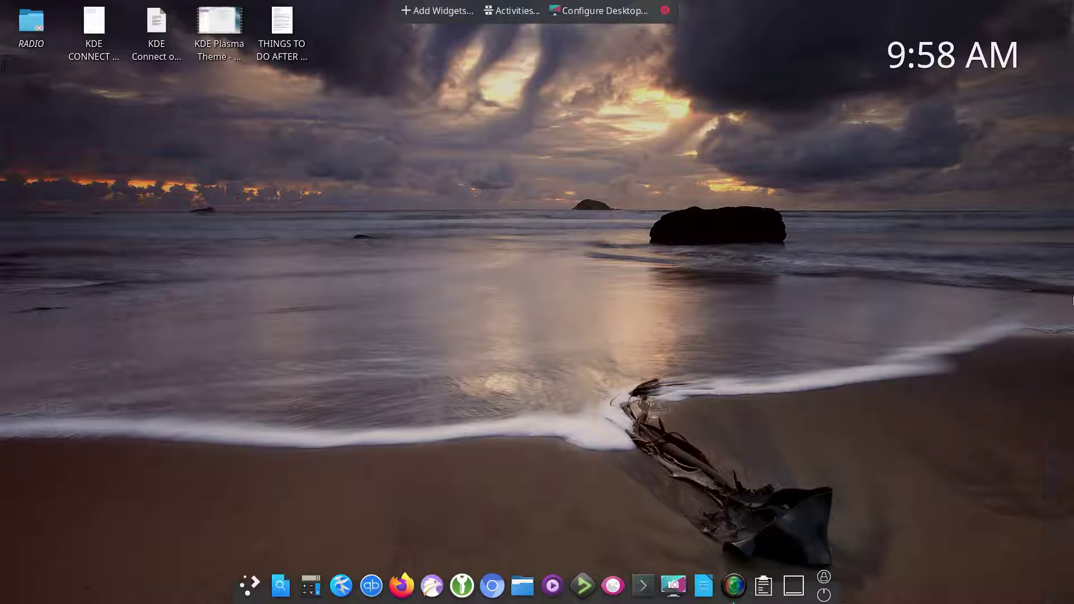
Edit the vertical right-edge panel, adjust its length limit, check its Timer widget, and finish editing
mouse_move(1069, 554)
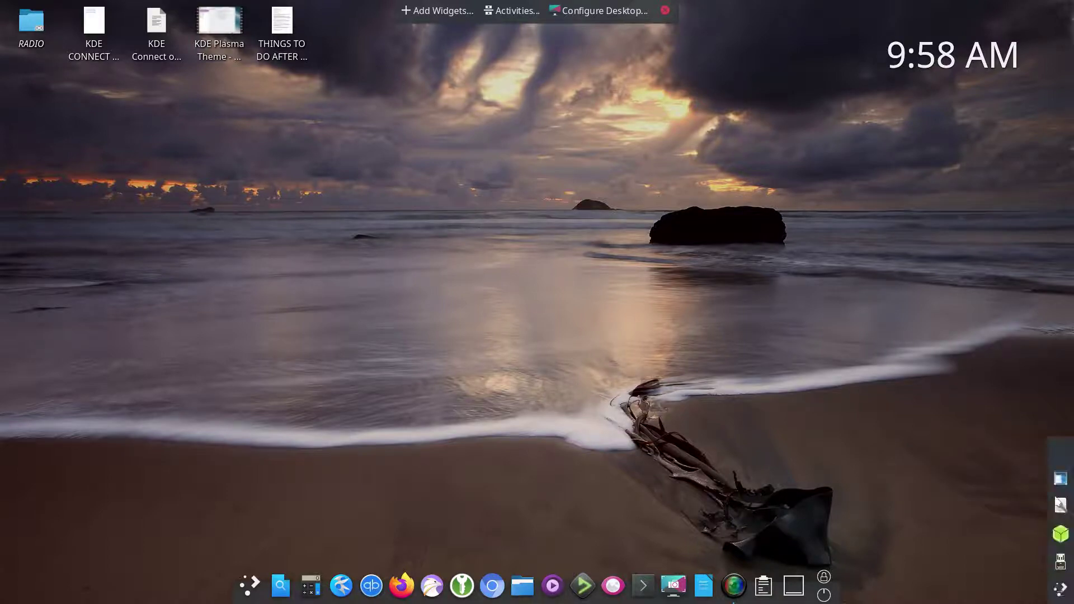
right_click(1060, 463)
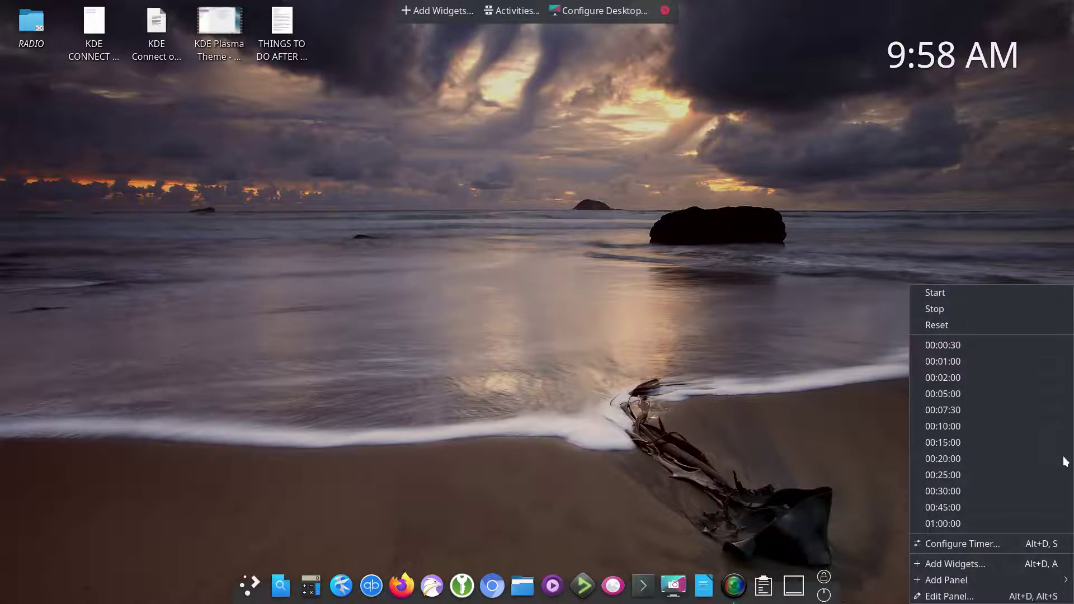
click(981, 597)
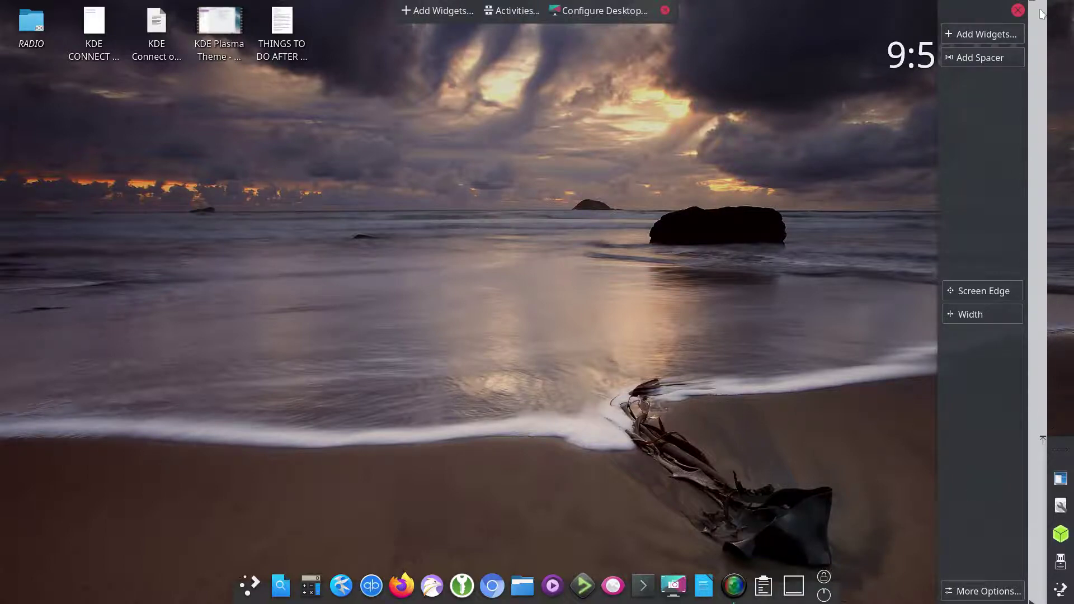
drag(1032, 3, 1032, 24)
mouse_move(1047, 215)
mouse_down()
mouse_move(1050, 268)
mouse_move(1029, 168)
mouse_move(1022, 4)
mouse_up()
mouse_move(1048, 583)
mouse_move(1069, 519)
mouse_move(1067, 452)
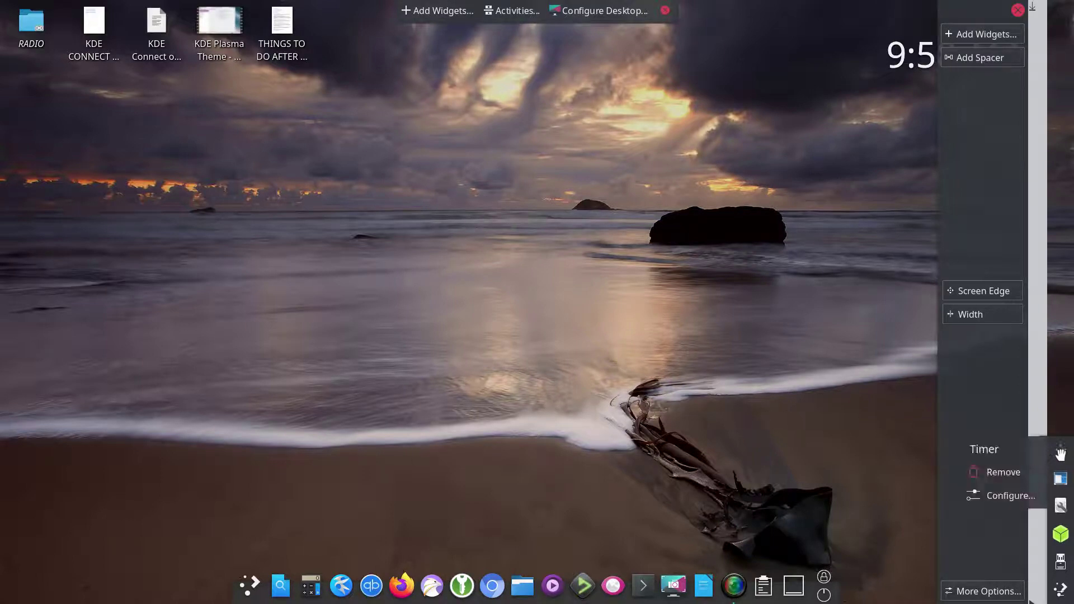
click(894, 457)
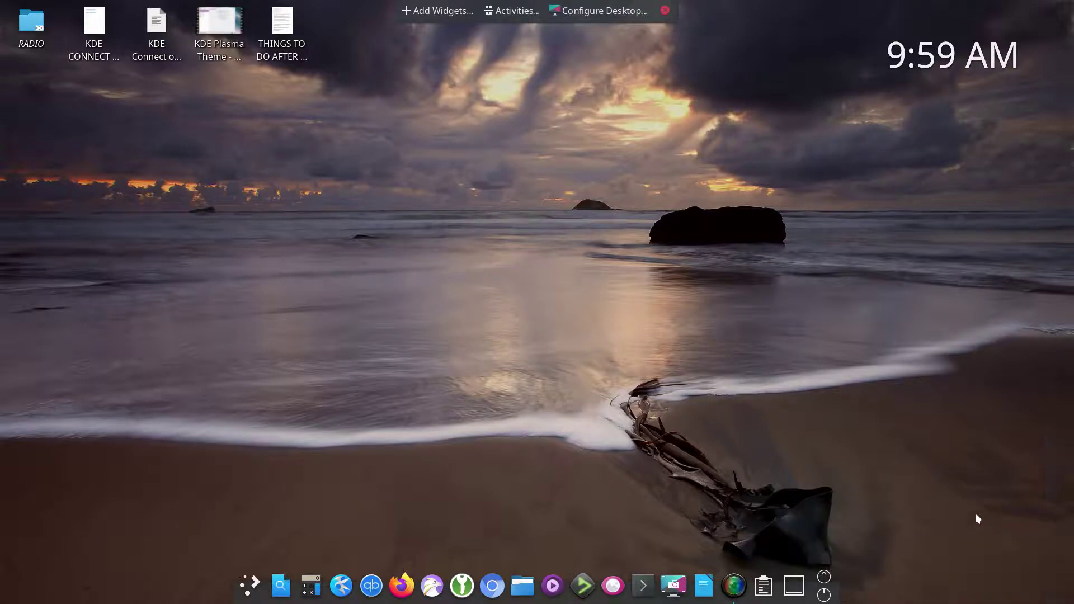
Open the application launcher and examine how DeaDBeeF in Multimedia can be added to favorites and how favorites are reordered
click(243, 585)
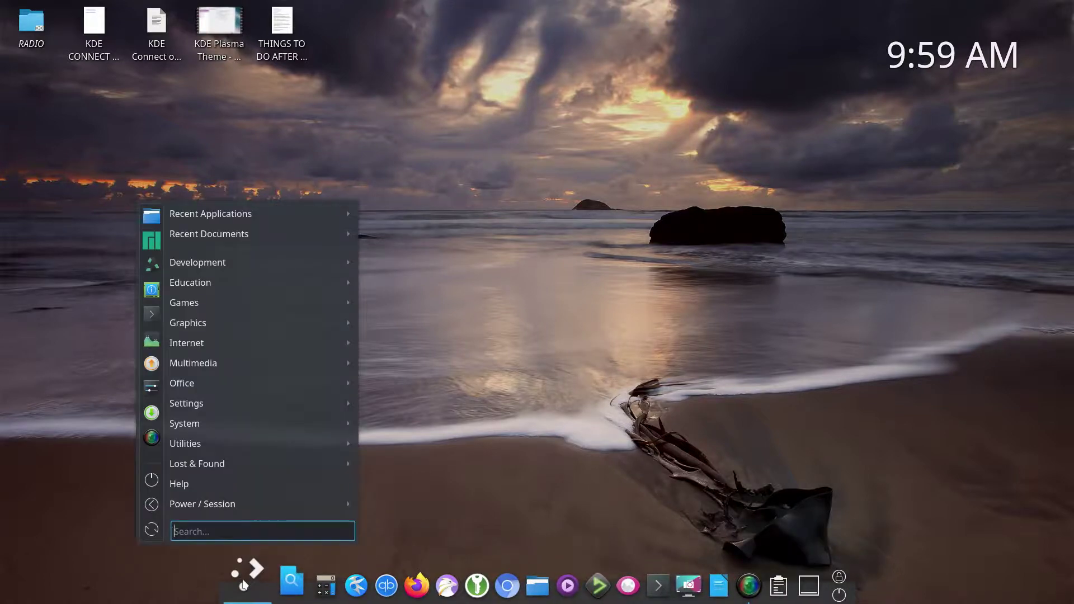
mouse_move(176, 467)
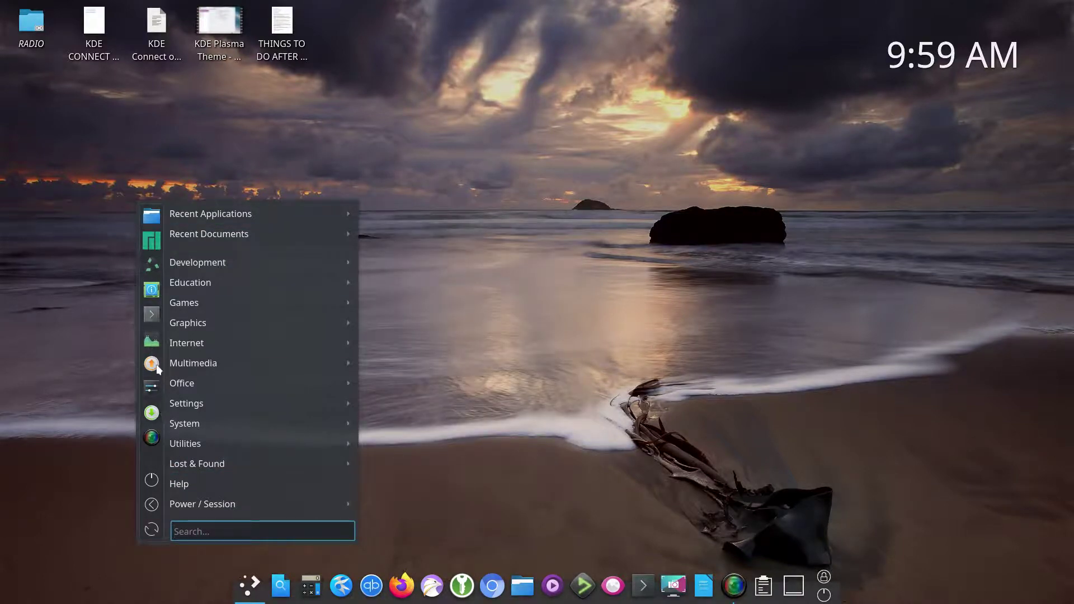
mouse_move(185, 370)
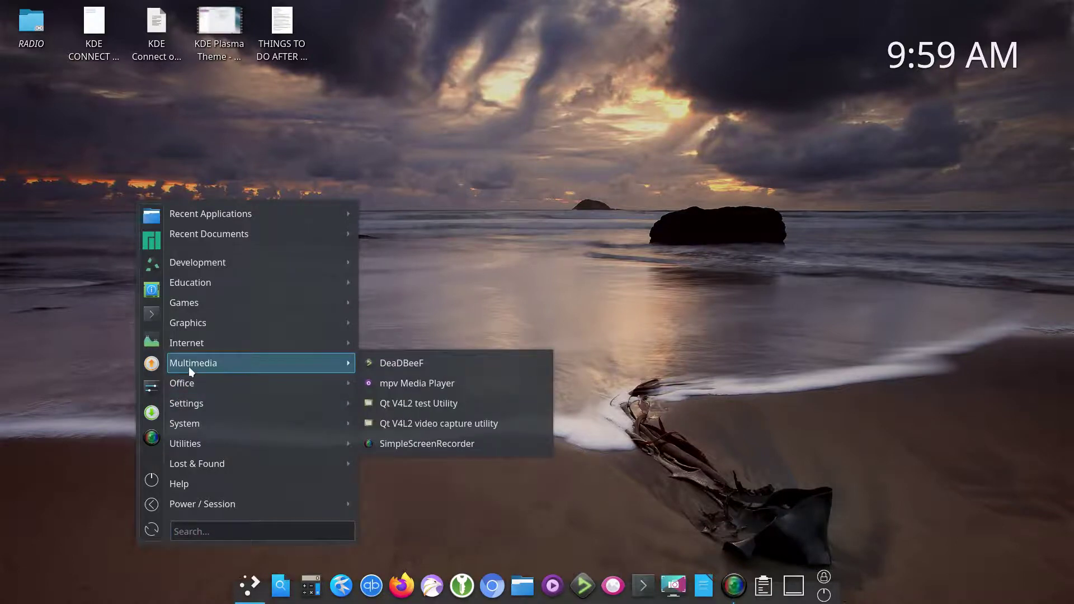
right_click(391, 362)
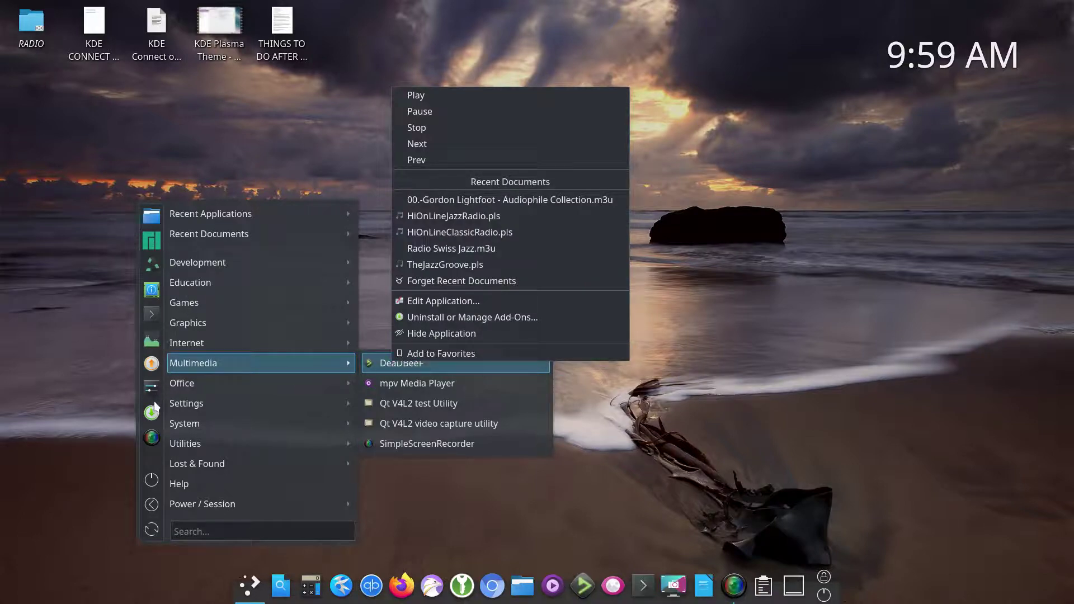
click(255, 169)
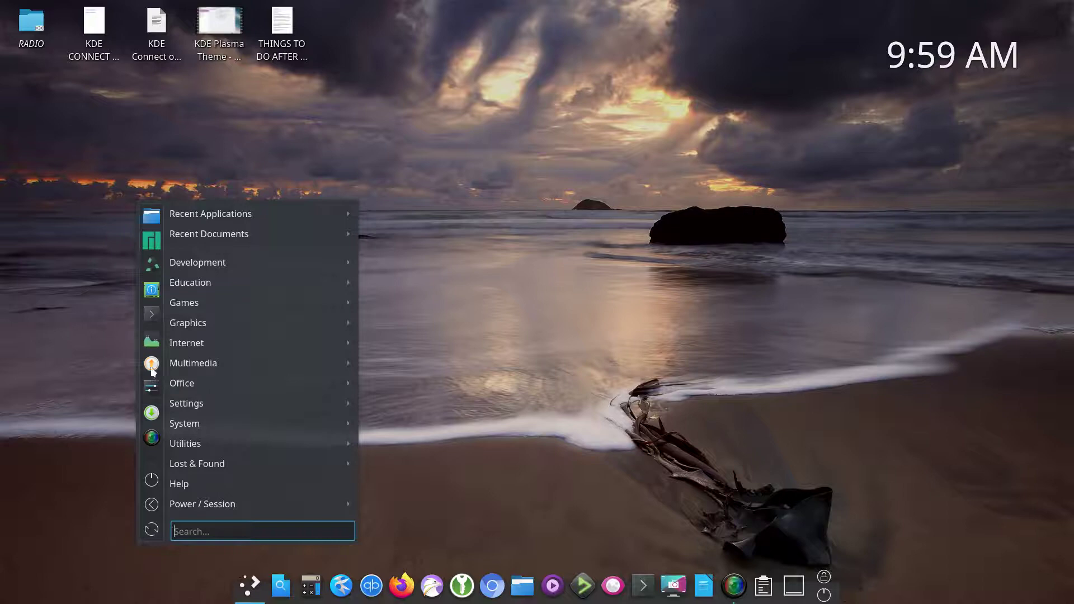
drag(150, 325, 150, 342)
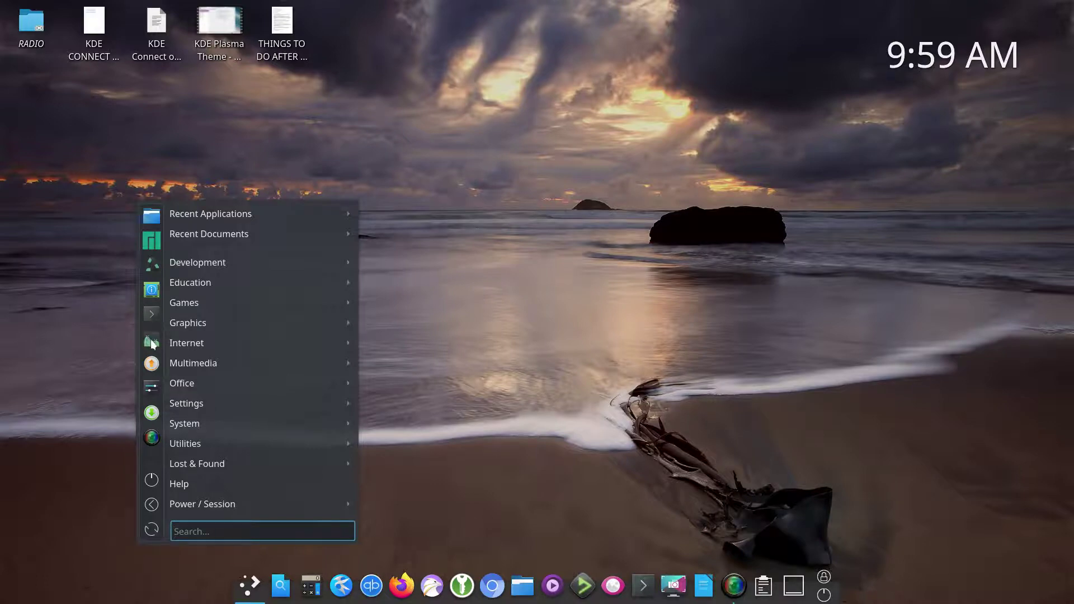
Launch the software manager from the favorites, check for system updates, and return to browsing packages
click(152, 414)
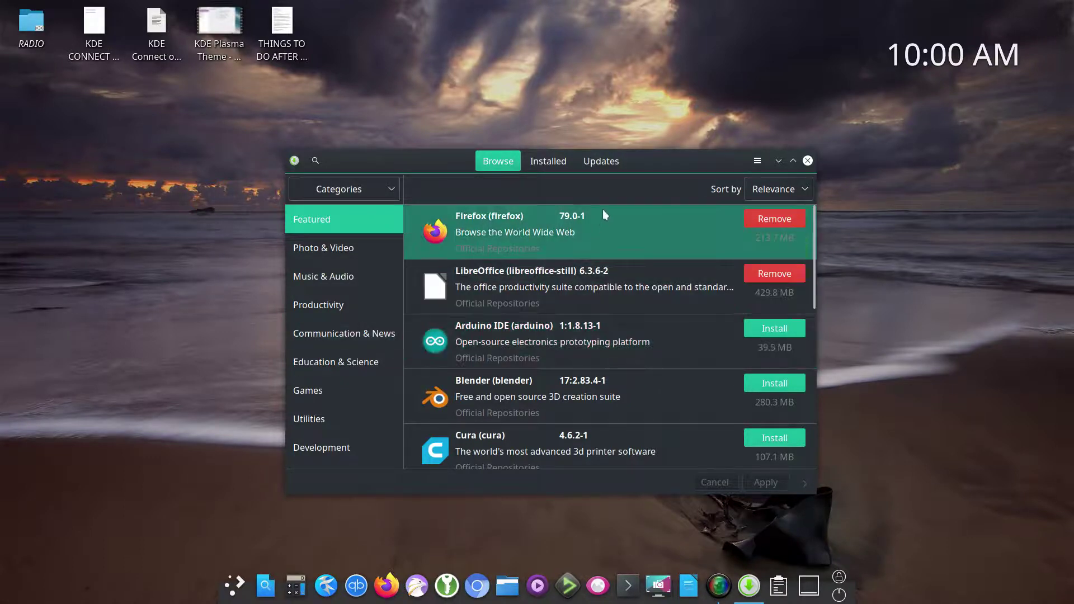
click(600, 162)
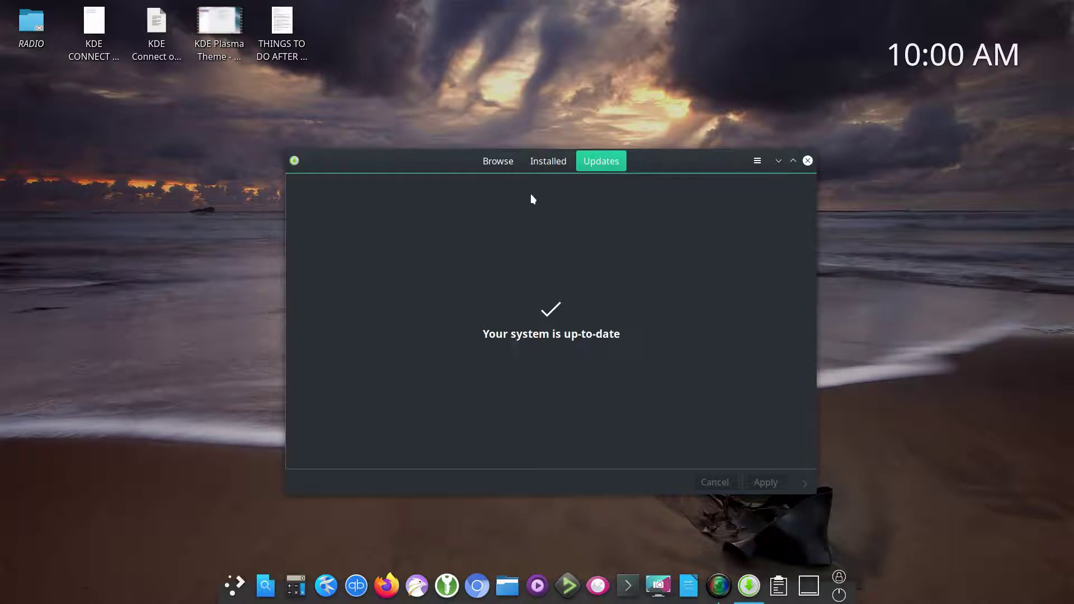
click(502, 165)
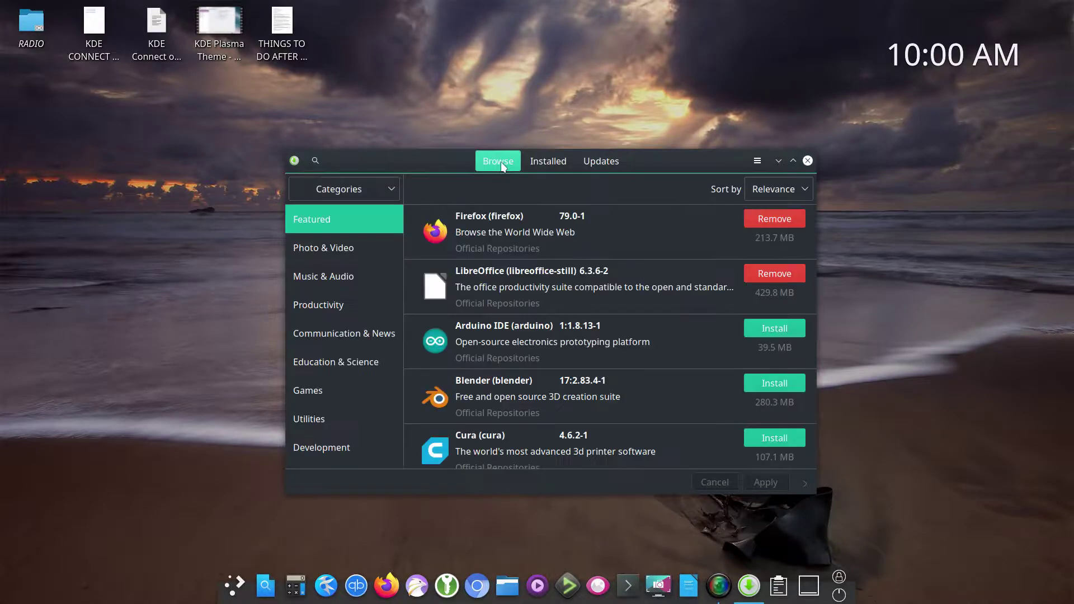
Search the packages for "latte" to find Latte Dock, then close the software manager
click(317, 161)
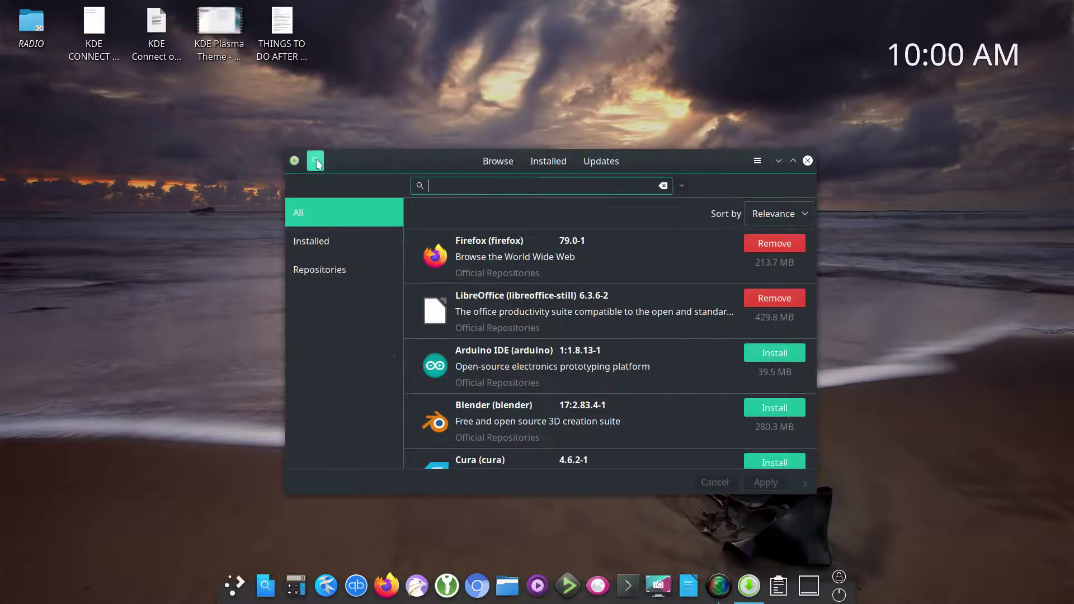
text(latte)
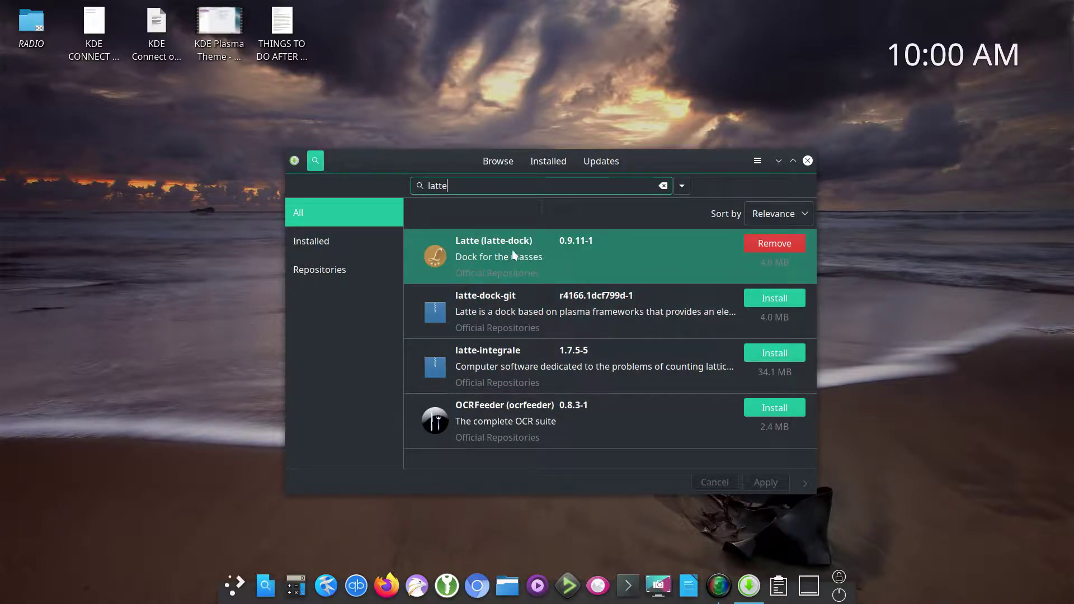
click(807, 162)
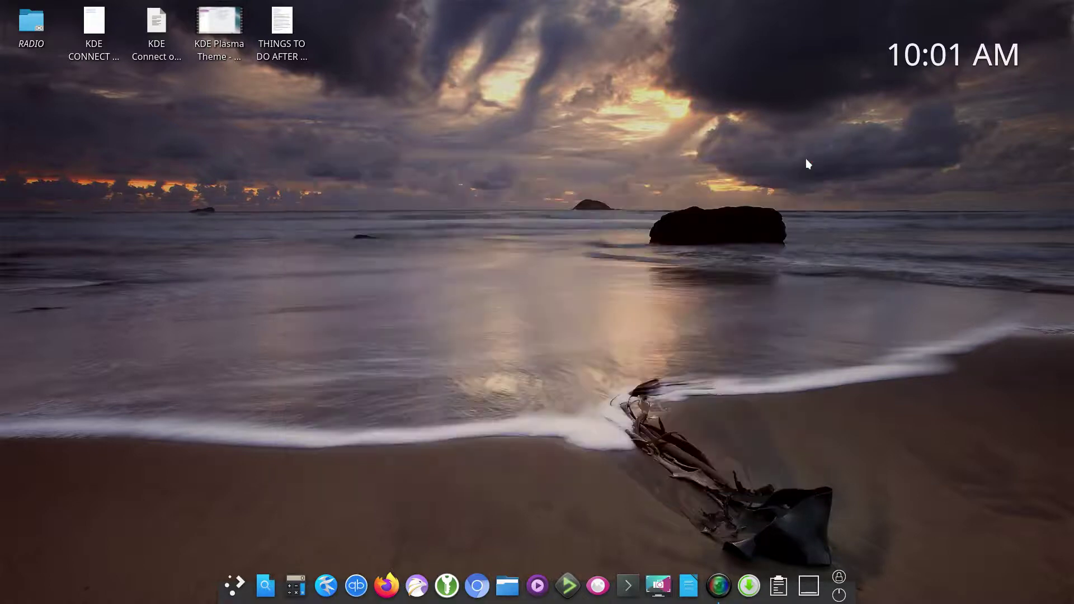
Look through the application launcher's categories, including the Utilities applications, then close the launcher
click(248, 576)
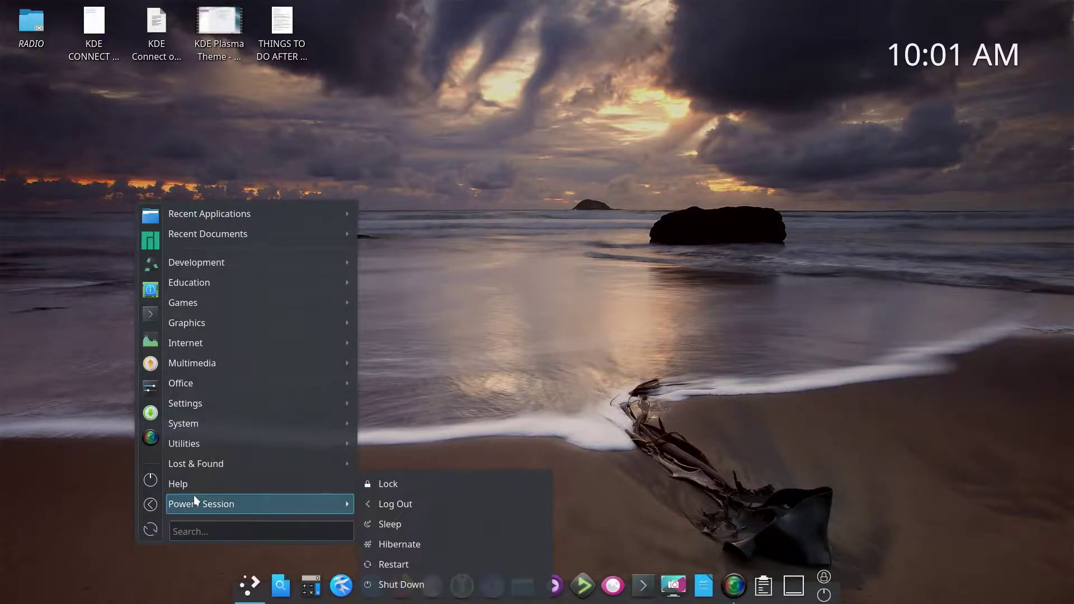
mouse_move(189, 443)
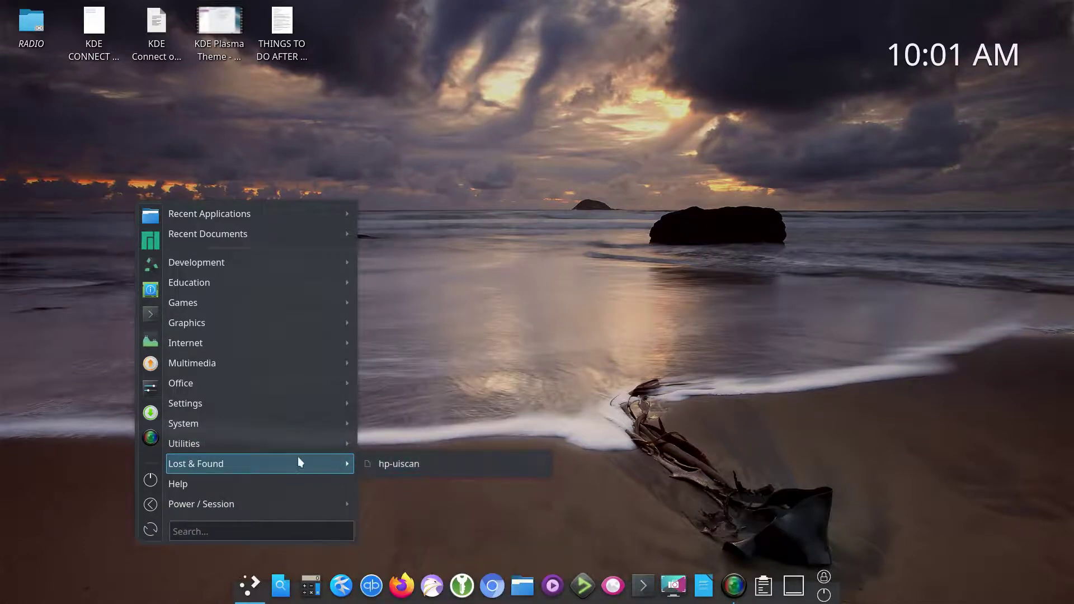
mouse_move(282, 443)
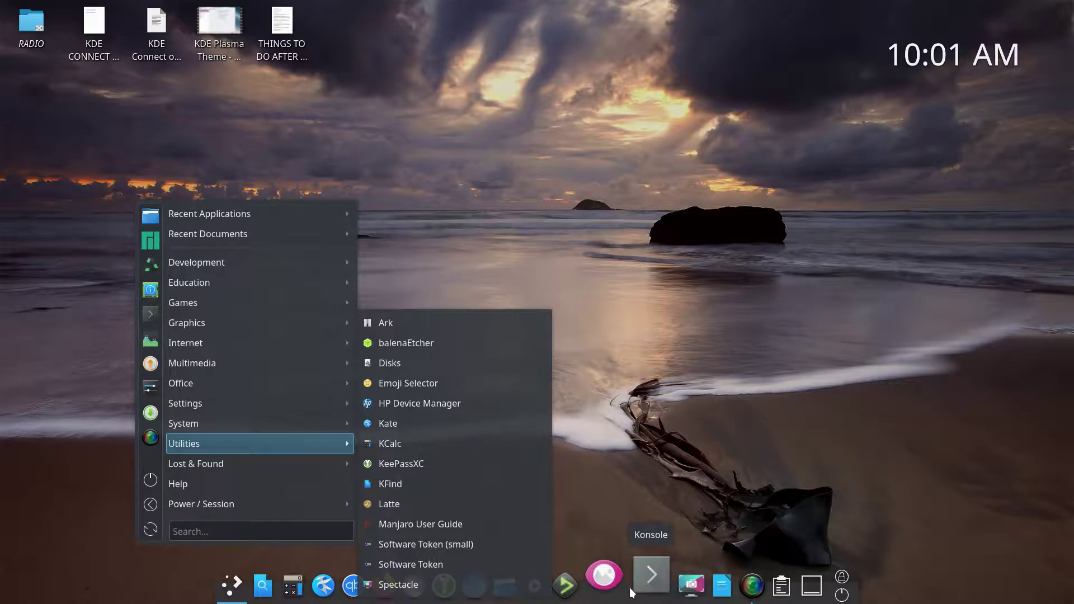
click(626, 520)
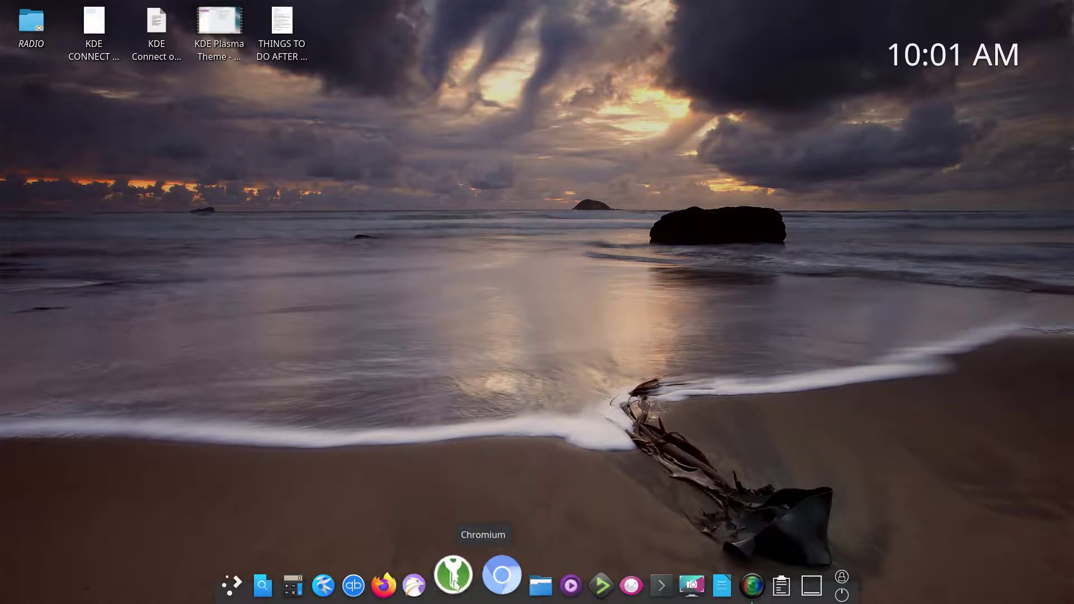
click(245, 583)
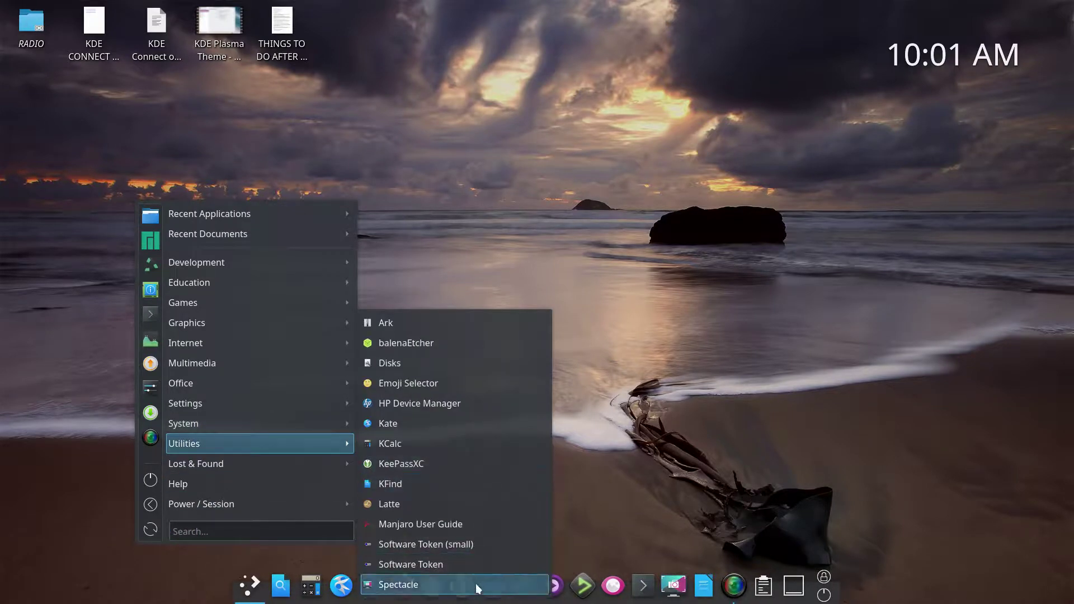
click(639, 528)
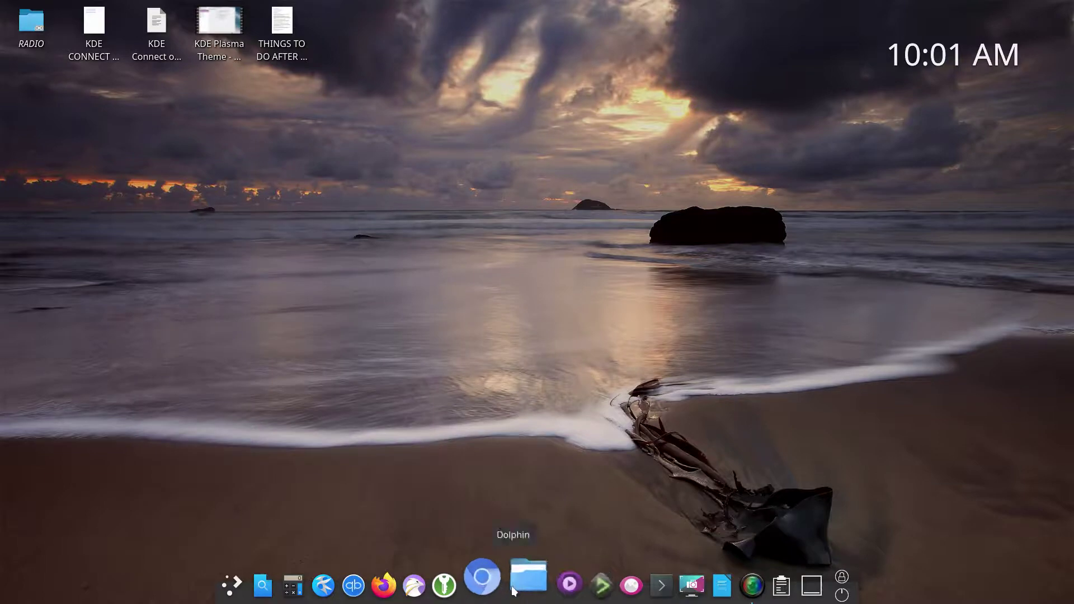
Open the Latte dock settings, compare them with Advanced mode off and on, and view the Appearance settings
right_click(515, 589)
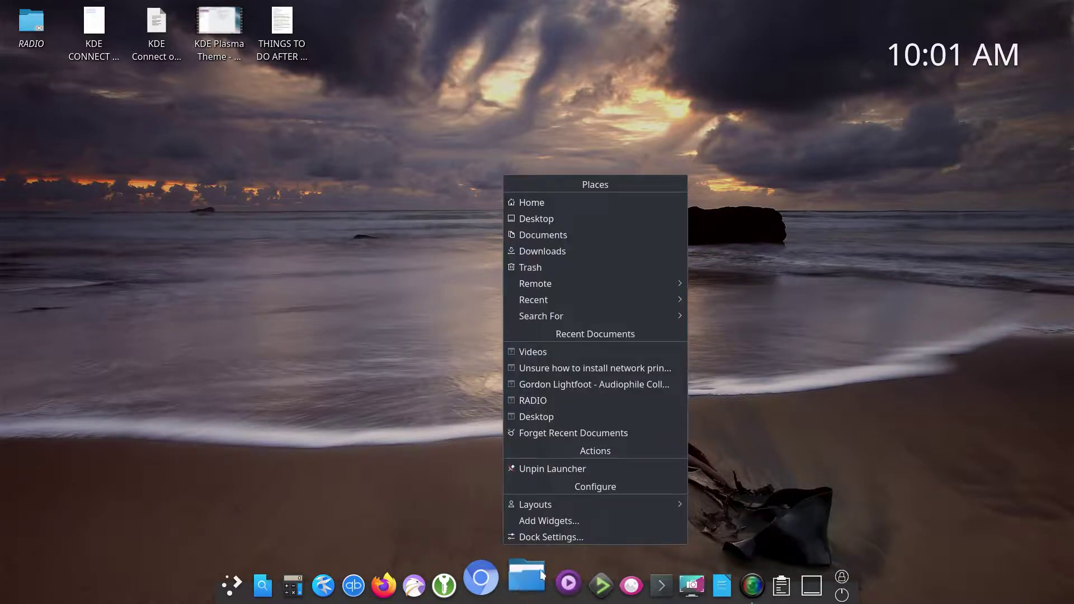
click(560, 538)
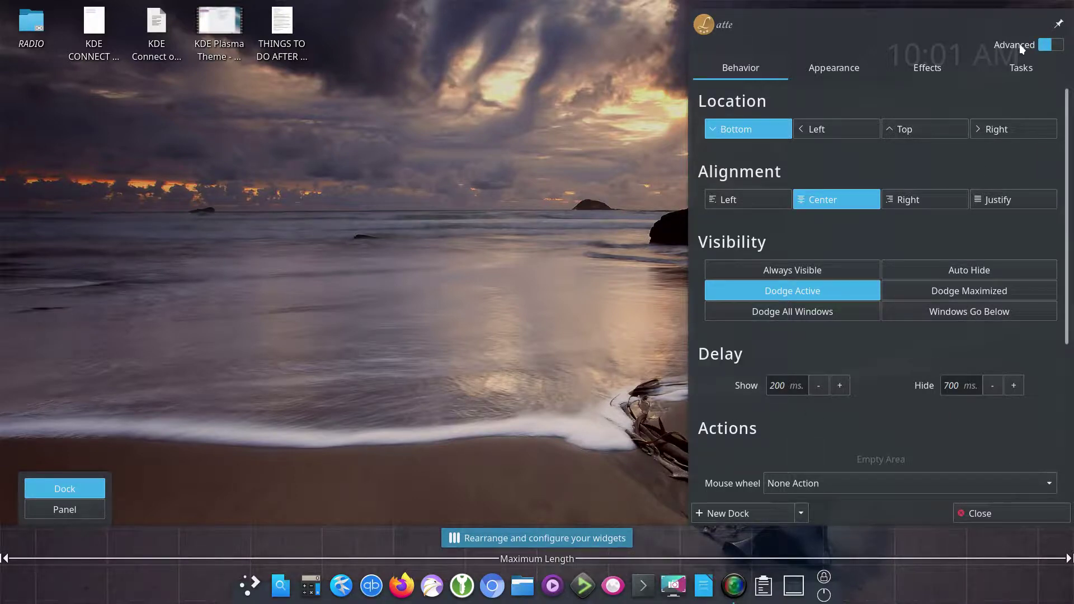
click(1051, 45)
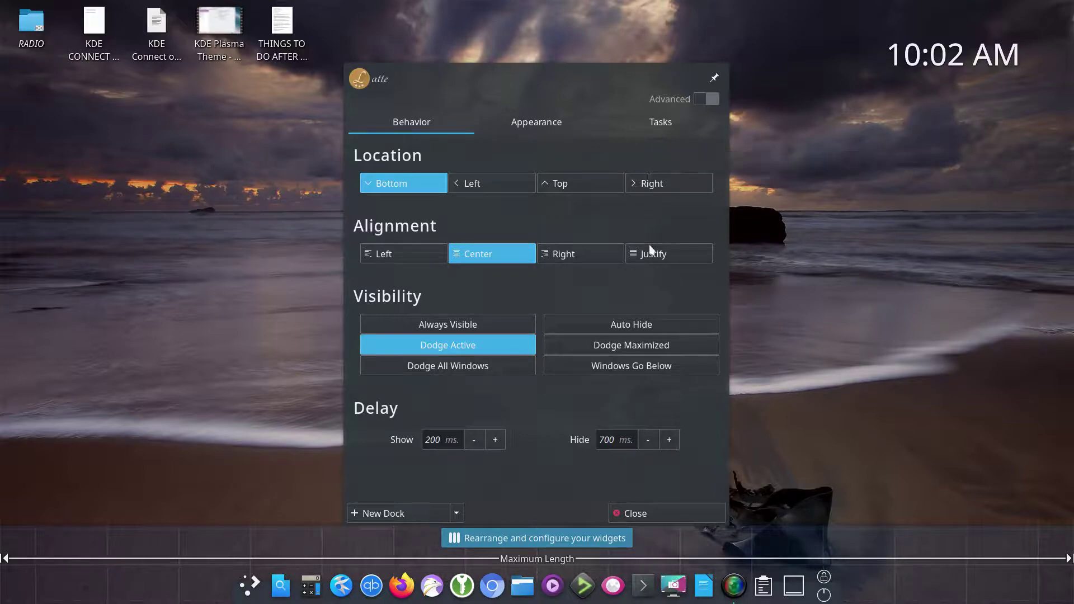
click(709, 99)
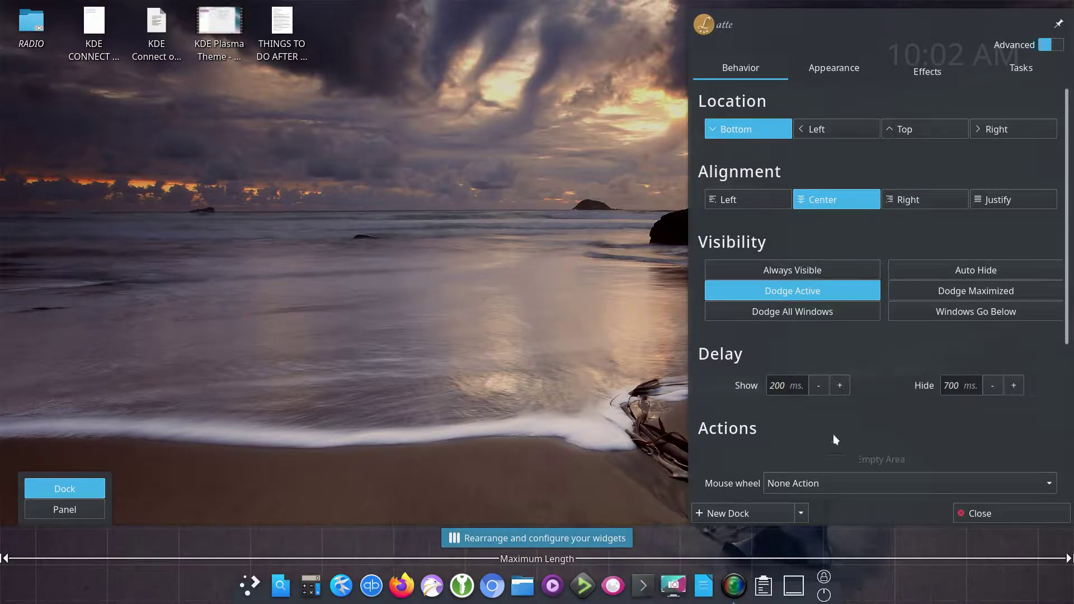
click(833, 67)
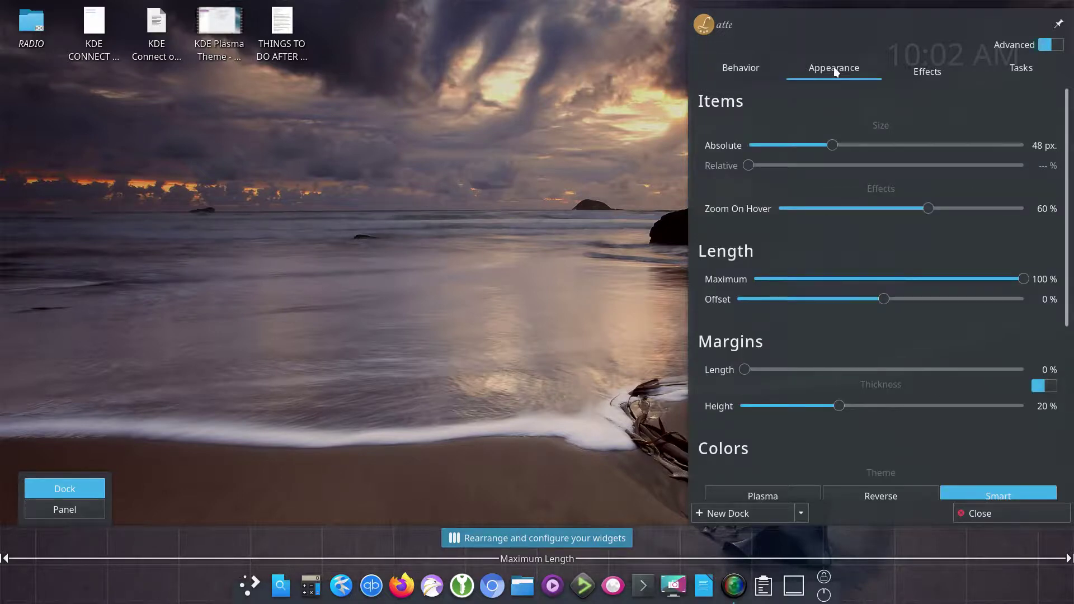
View the Latte dock's Effects settings and its Behavior settings, then close the dock configuration
click(926, 70)
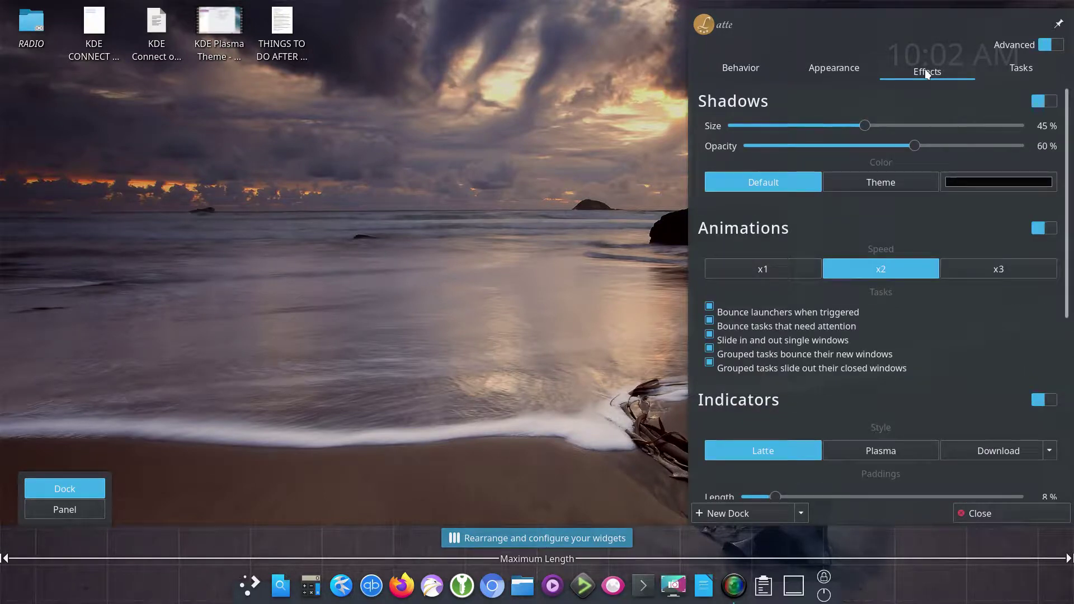
click(732, 68)
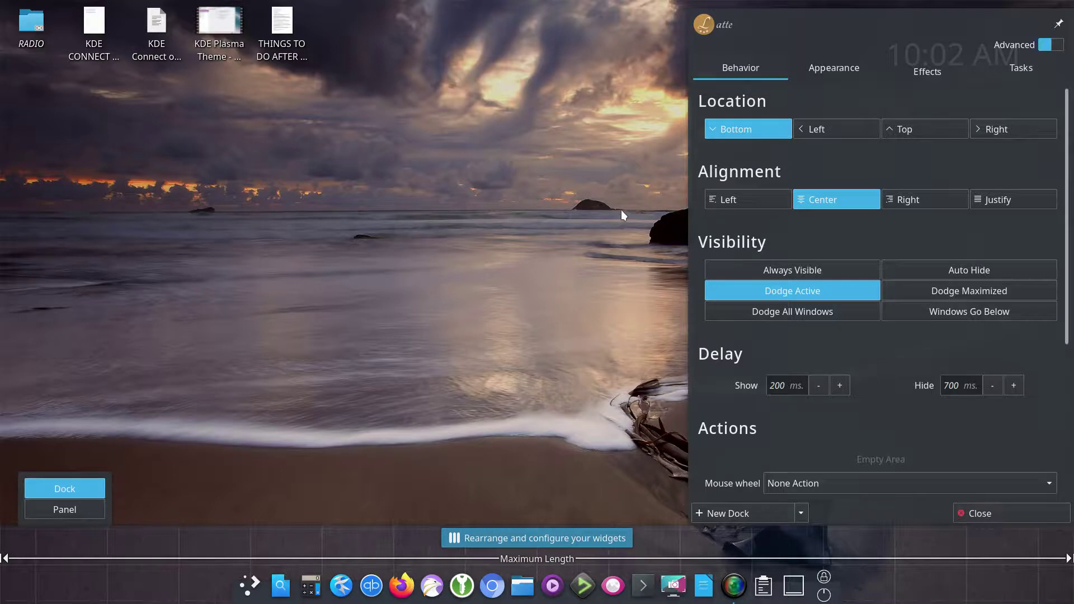
click(979, 513)
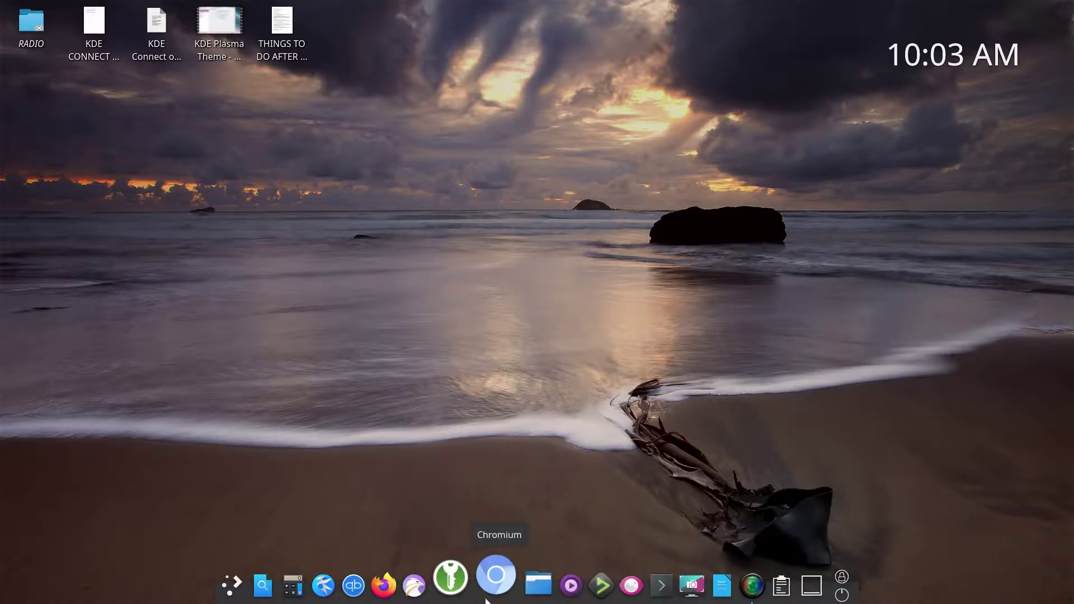
Open the "THINGS TO DO AFTER A MINIMAL INSTALL" document from the desktop and read its setup steps and KDE Plasma reference links
click(278, 34)
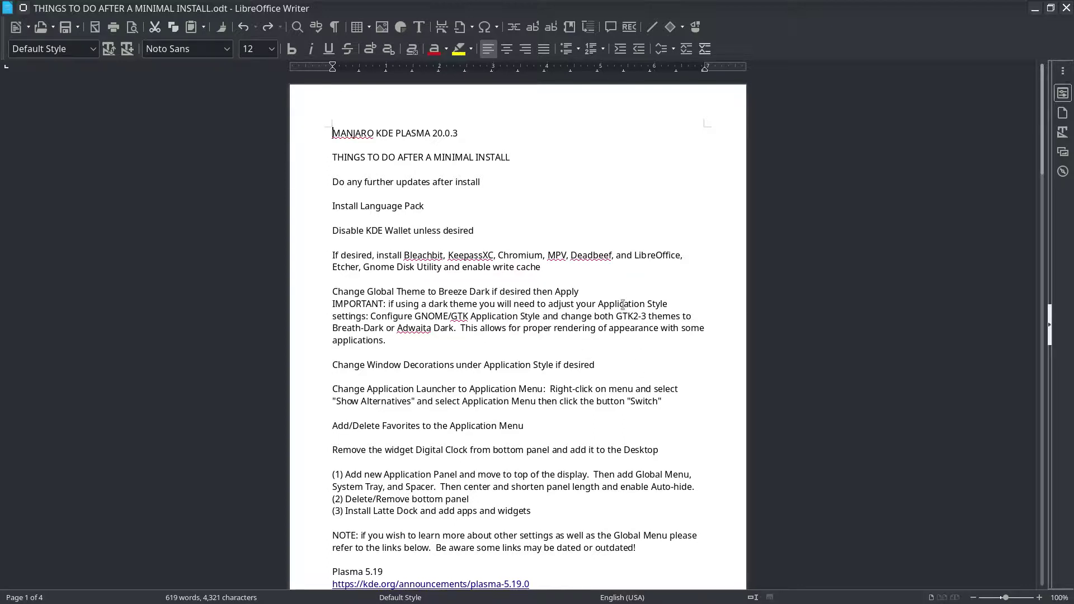
scroll(626, 309, down, 1)
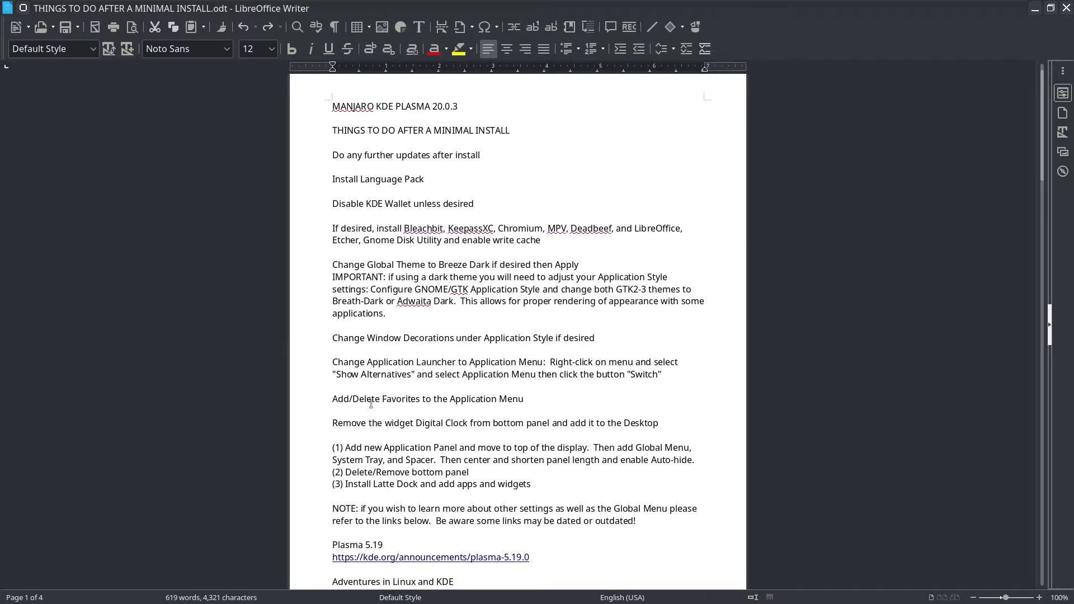
scroll(409, 398, down, 1)
scroll(411, 401, down, 1)
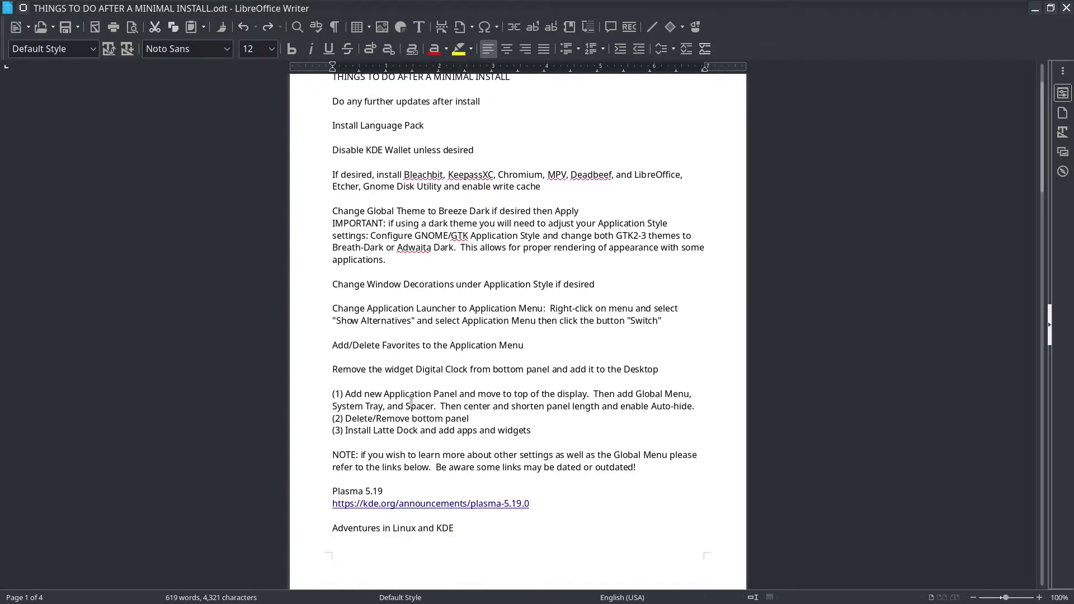
scroll(411, 402, down, 2)
scroll(411, 401, down, 2)
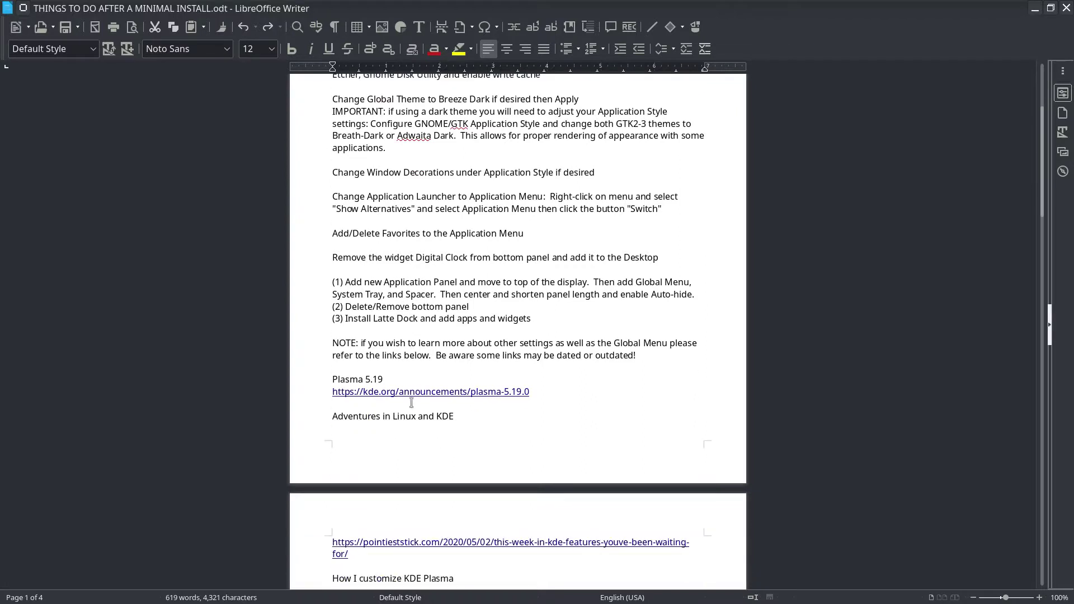
scroll(411, 402, down, 2)
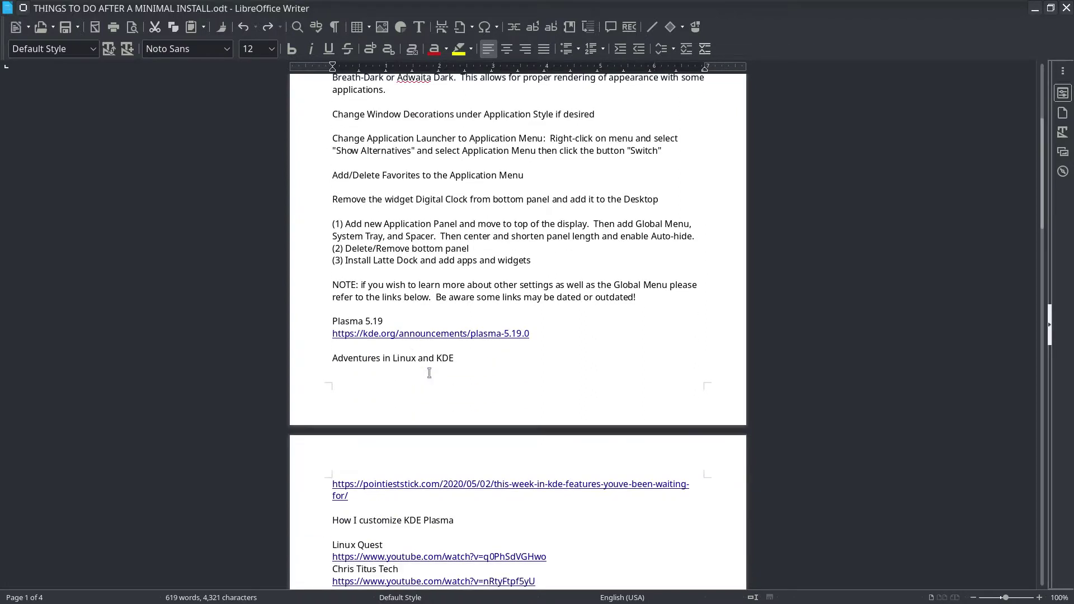
scroll(428, 373, down, 5)
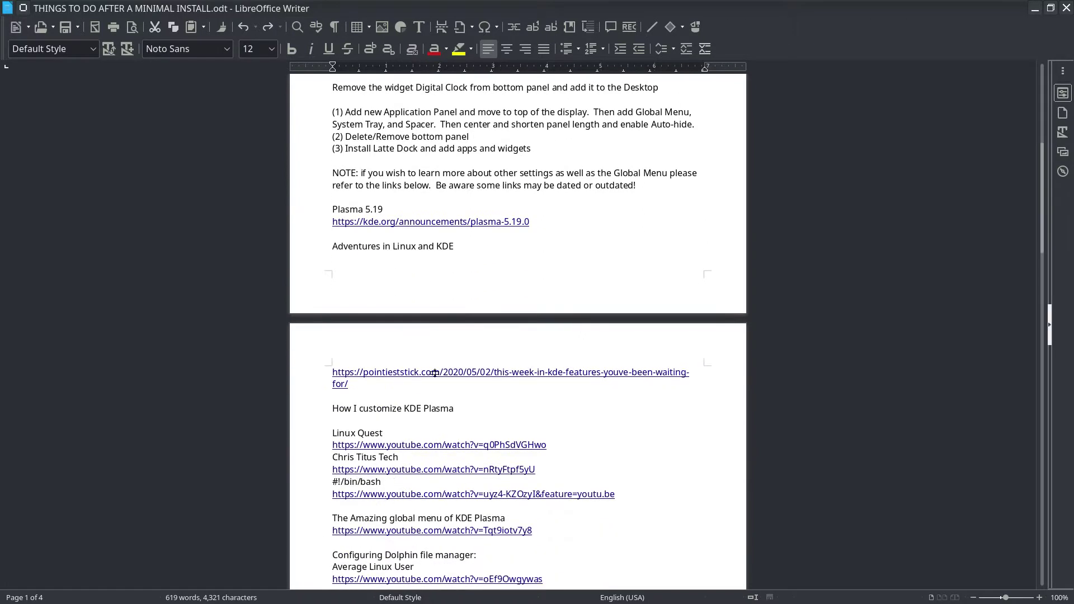
scroll(435, 373, down, 5)
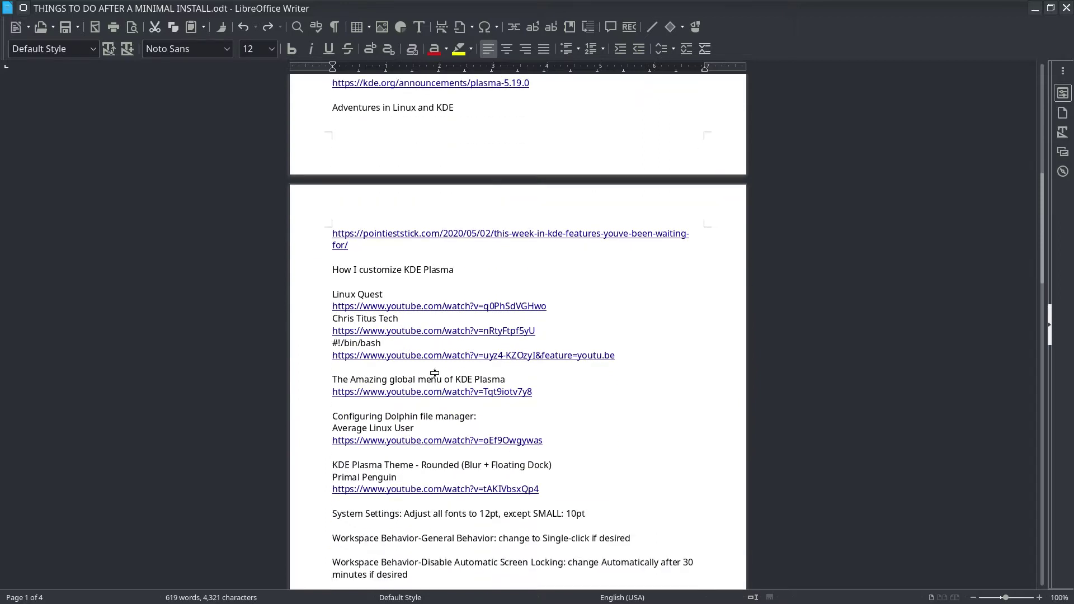
scroll(434, 373, down, 2)
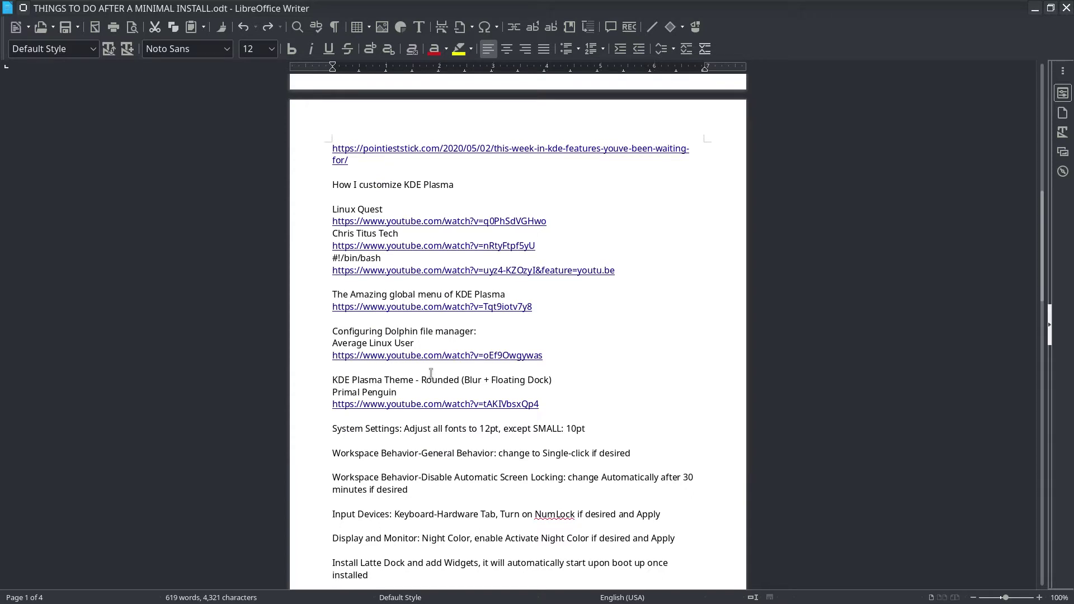
Read the document's sections on system settings, network printer installation, speeding up KDE, comments and possible issues through to the closing note
scroll(431, 373, down, 4)
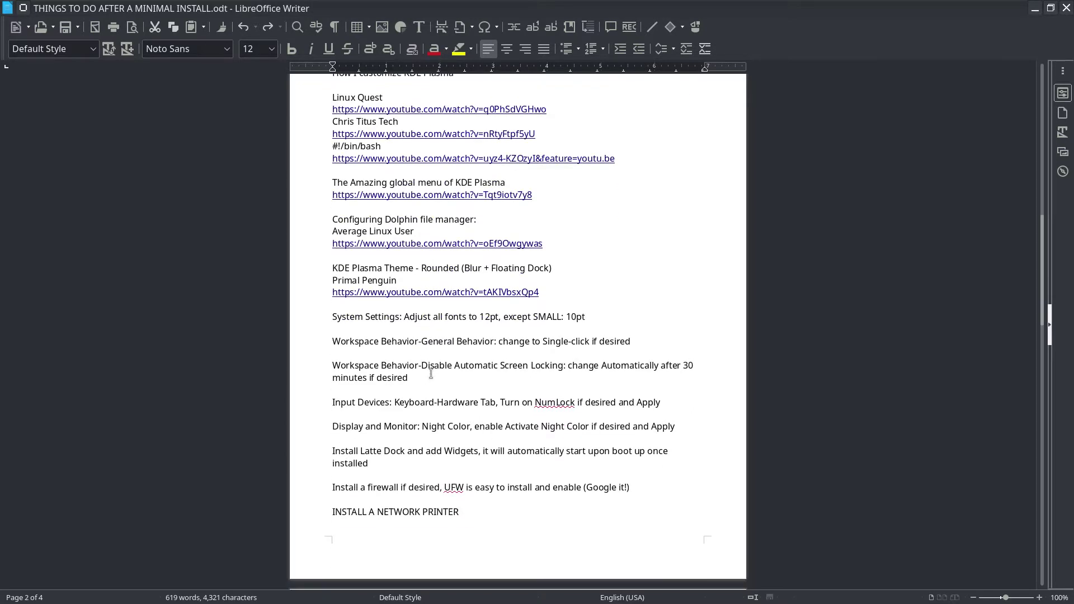
scroll(431, 373, down, 5)
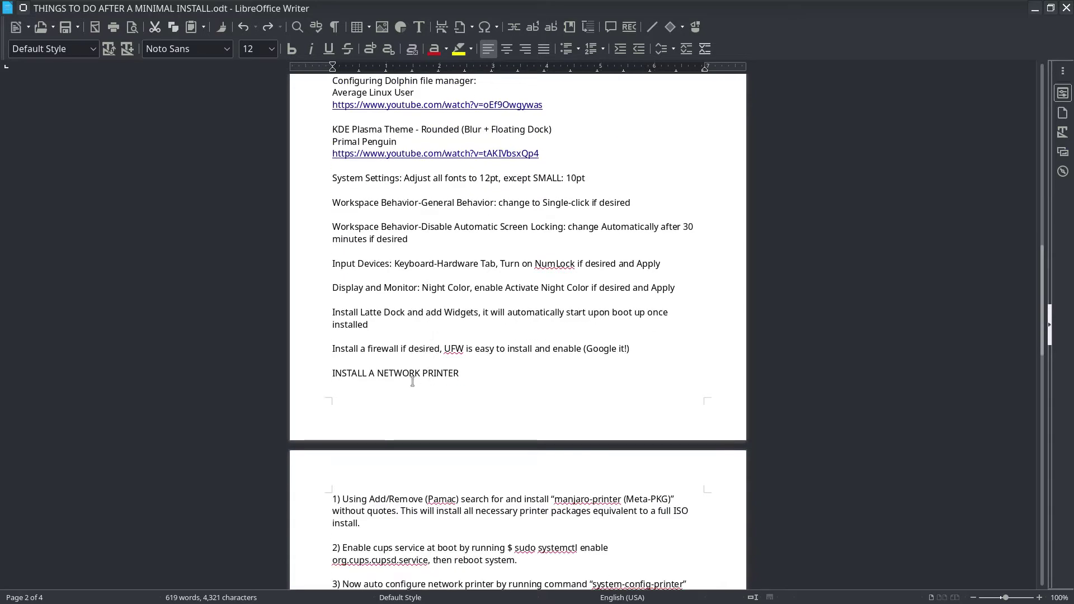
scroll(454, 386, down, 2)
scroll(432, 386, down, 2)
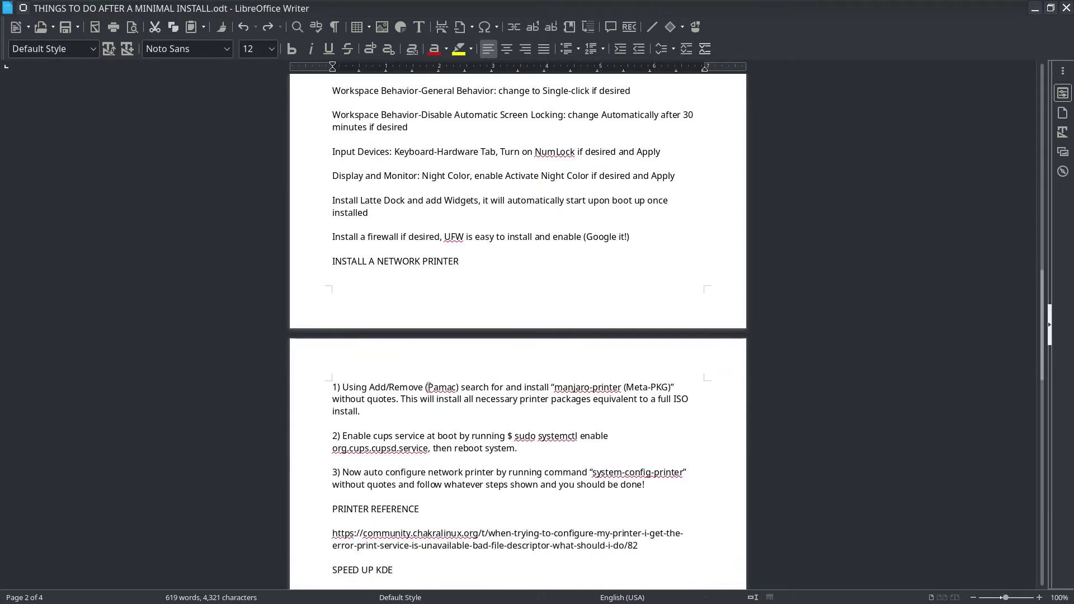
scroll(432, 387, down, 2)
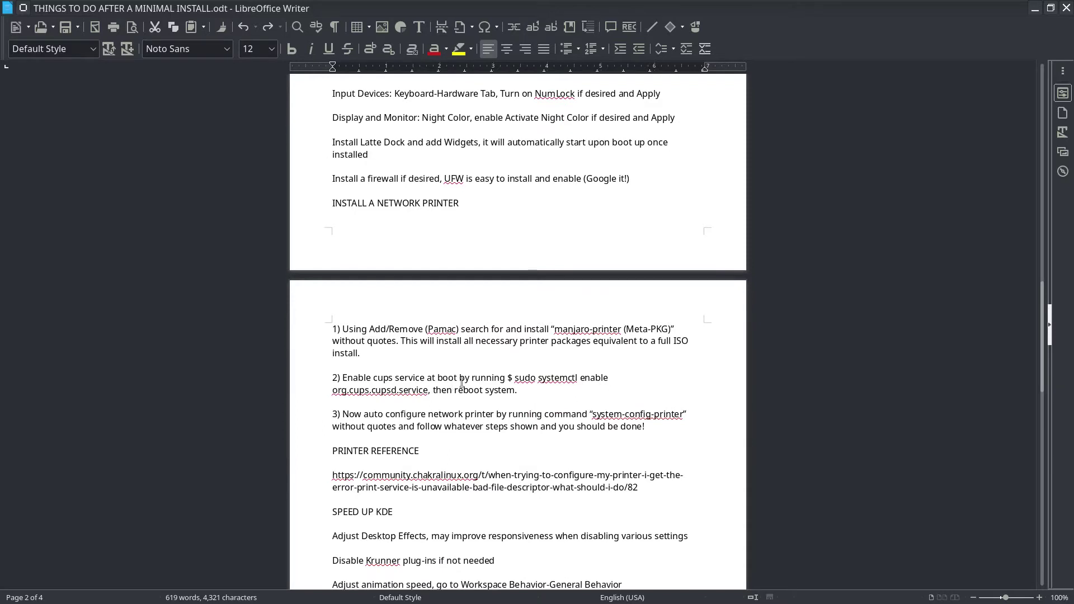
scroll(462, 383, down, 2)
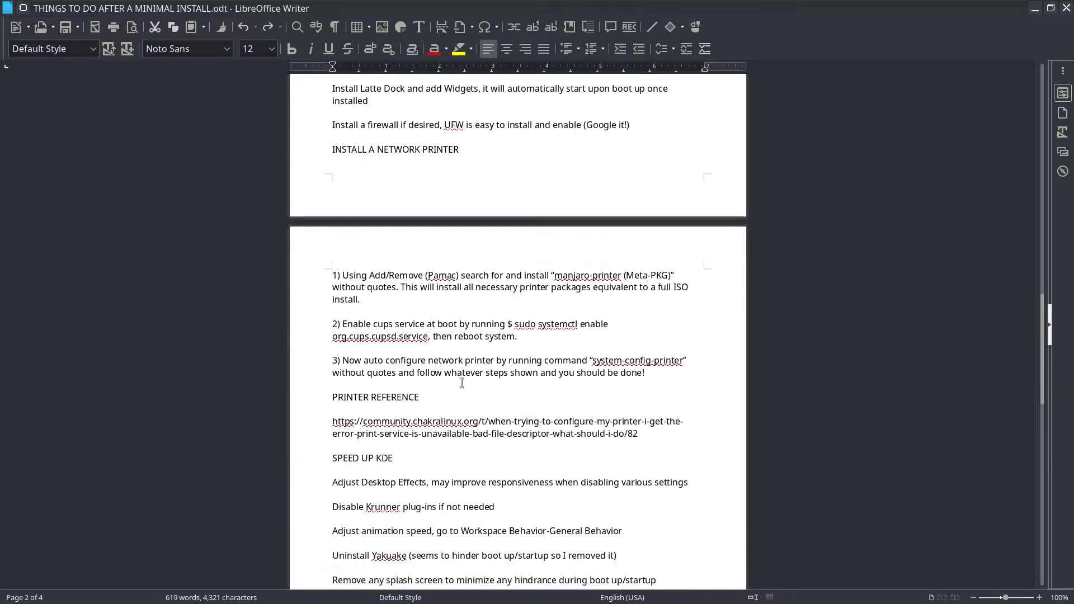
scroll(462, 383, down, 1)
scroll(462, 383, down, 2)
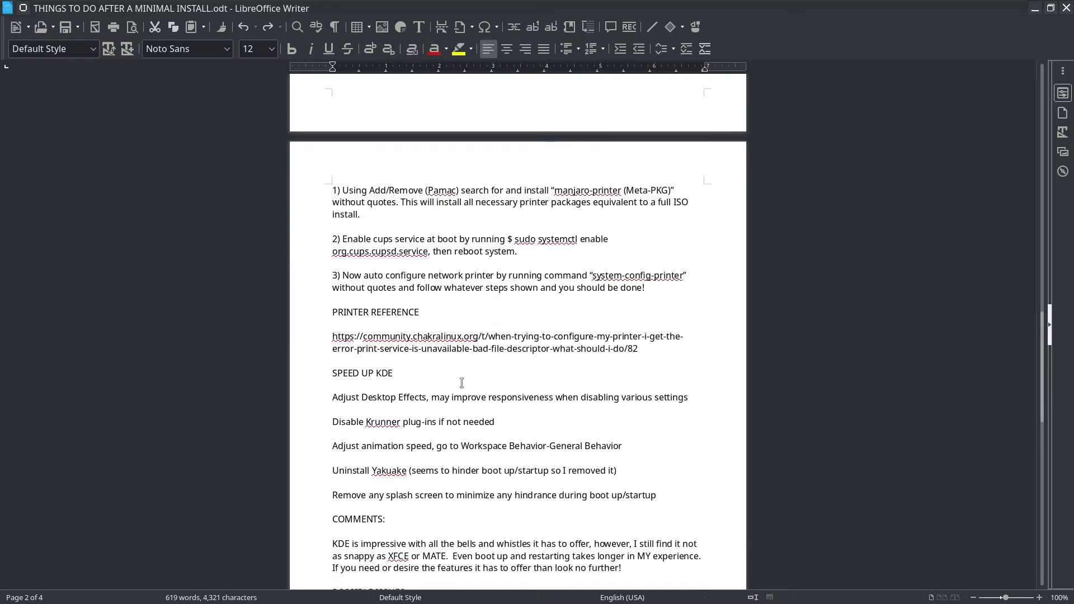
scroll(461, 383, down, 5)
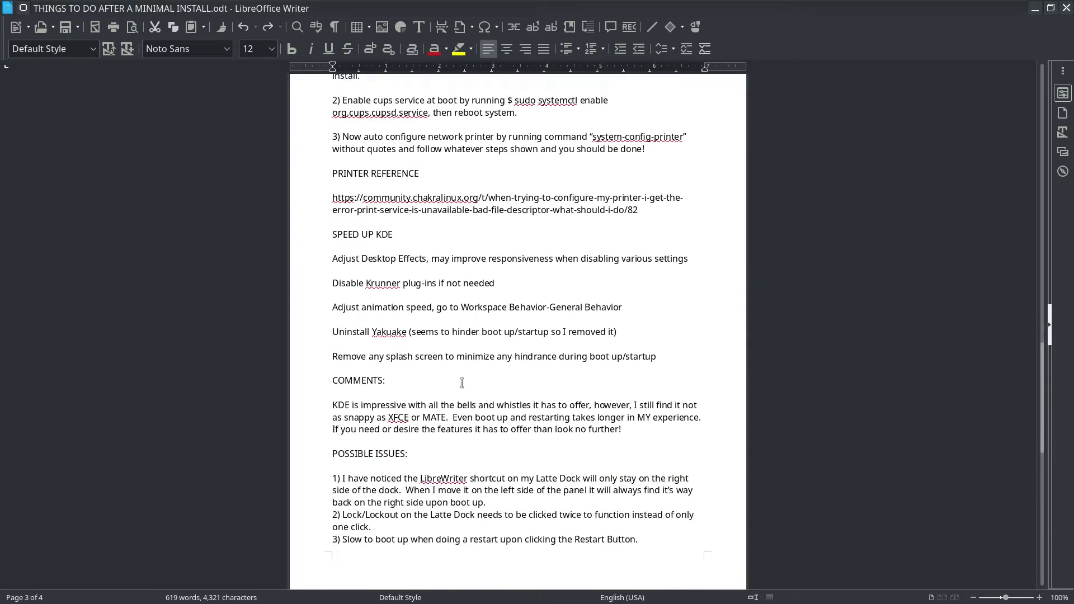
scroll(427, 387, down, 5)
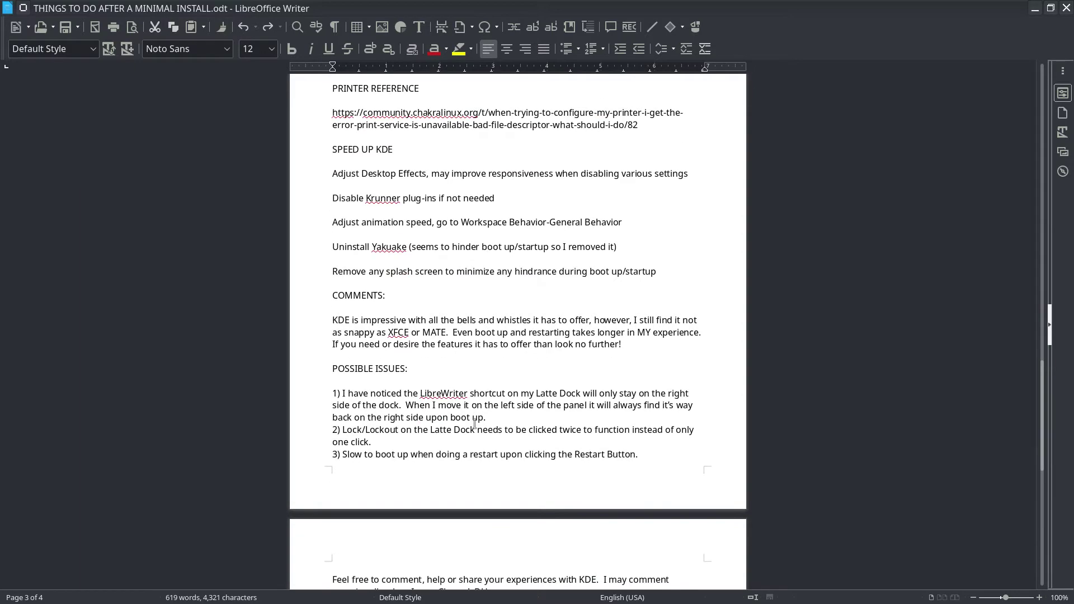
scroll(474, 423, up, 2)
scroll(474, 423, down, 6)
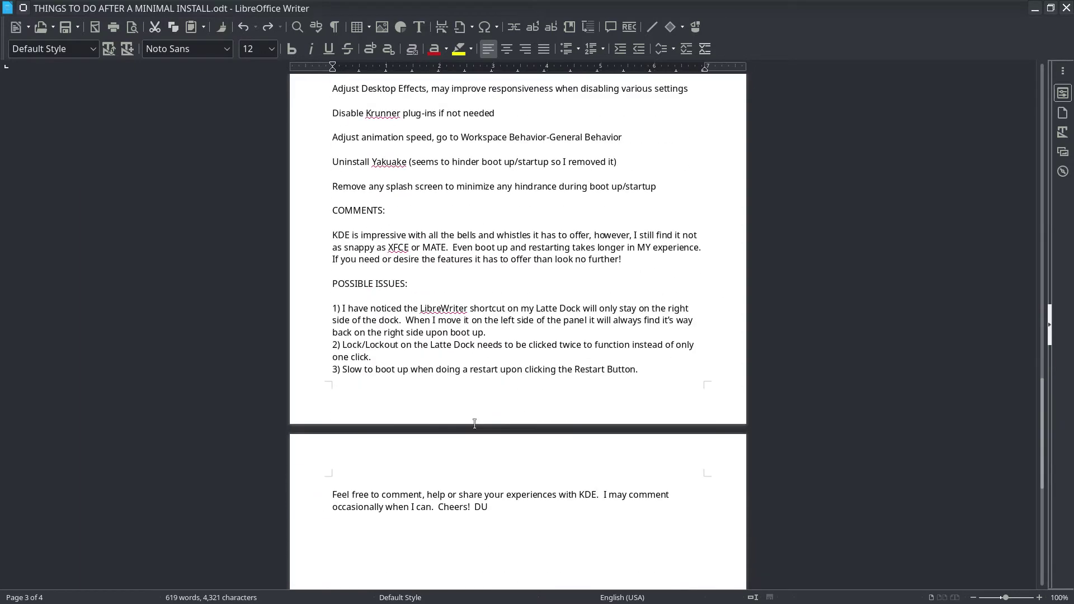
Return to the start of the document, minimize it and switch to the SimpleScreenRecorder window
scroll(474, 423, up, 4)
scroll(474, 424, up, 13)
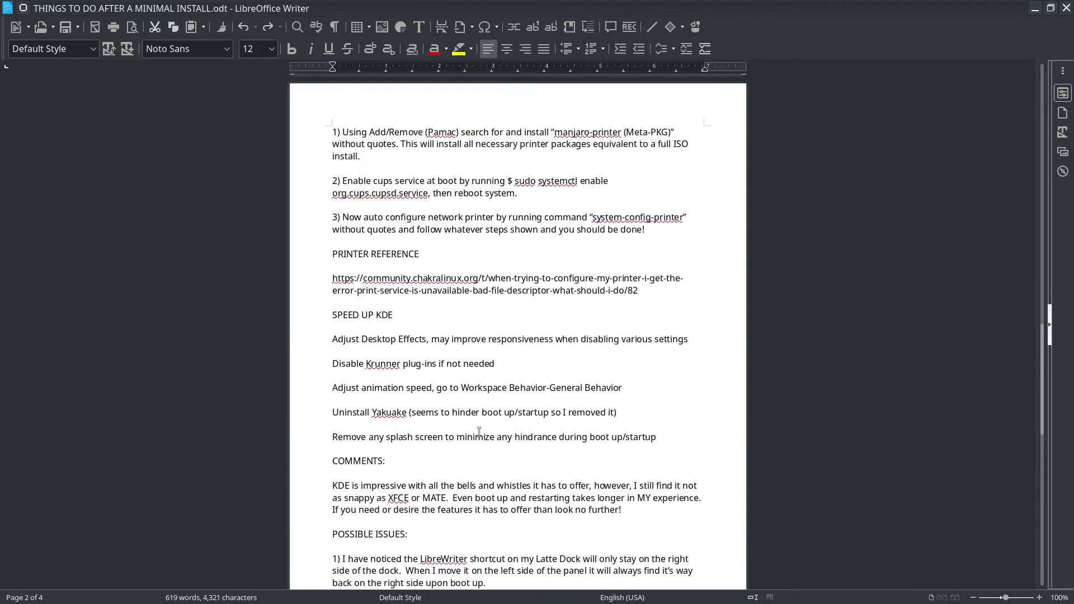
scroll(470, 441, up, 16)
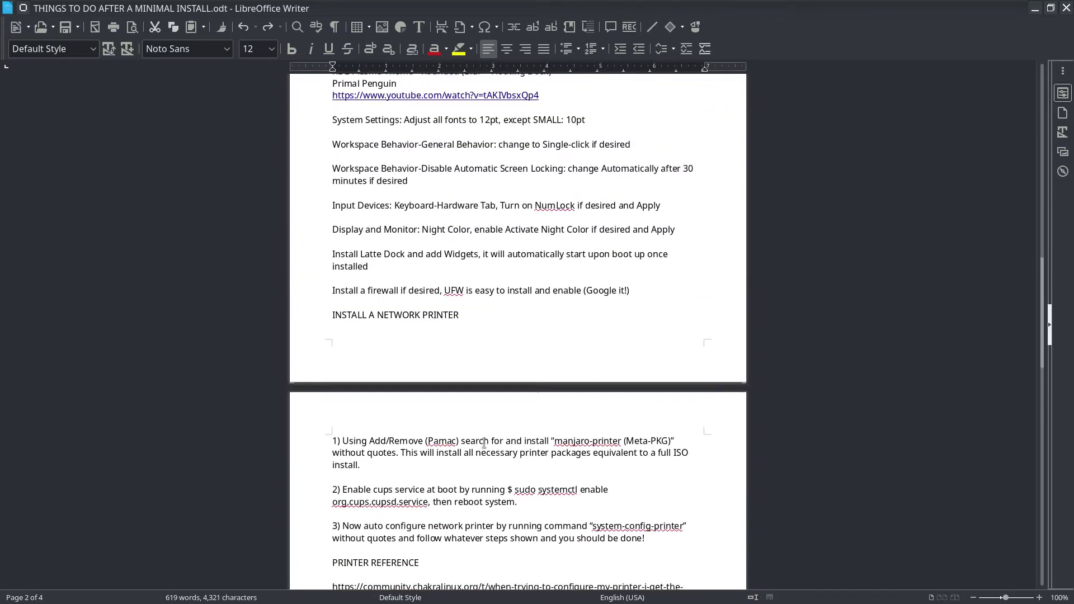
scroll(484, 443, up, 12)
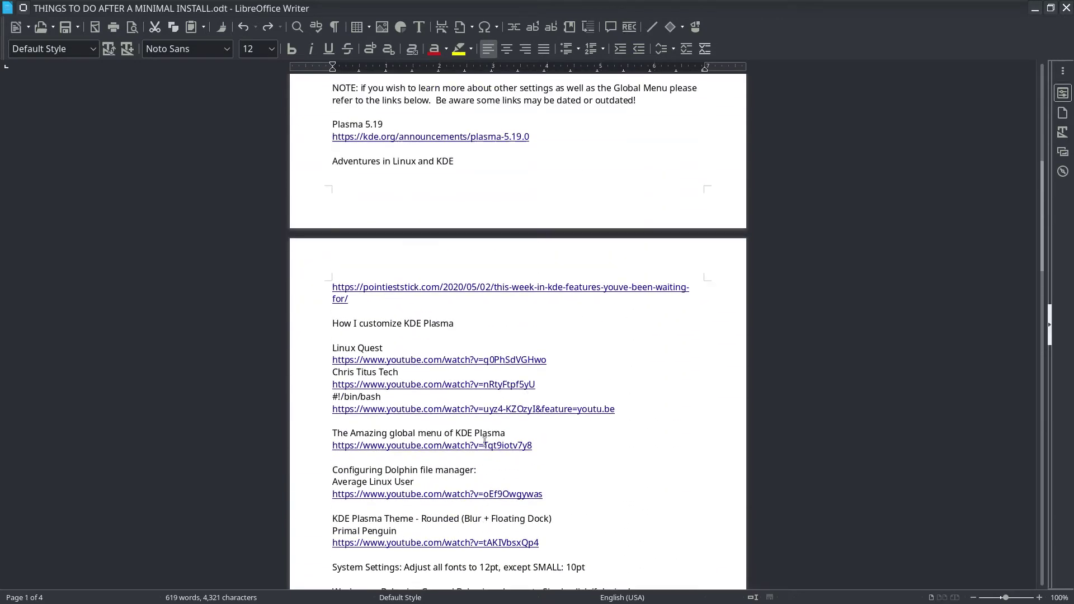
scroll(484, 441, up, 10)
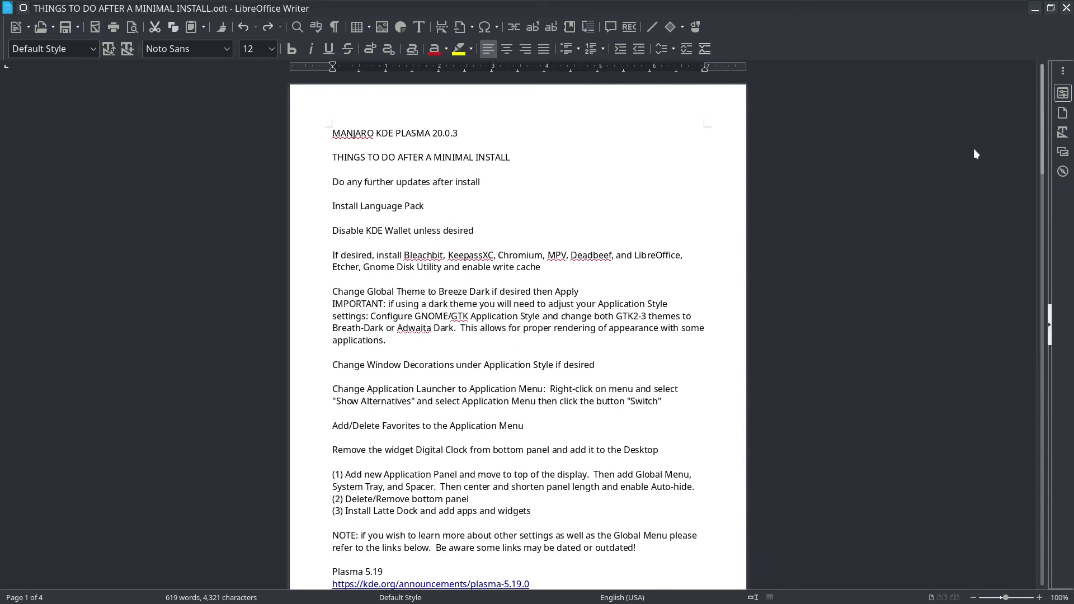
click(1035, 8)
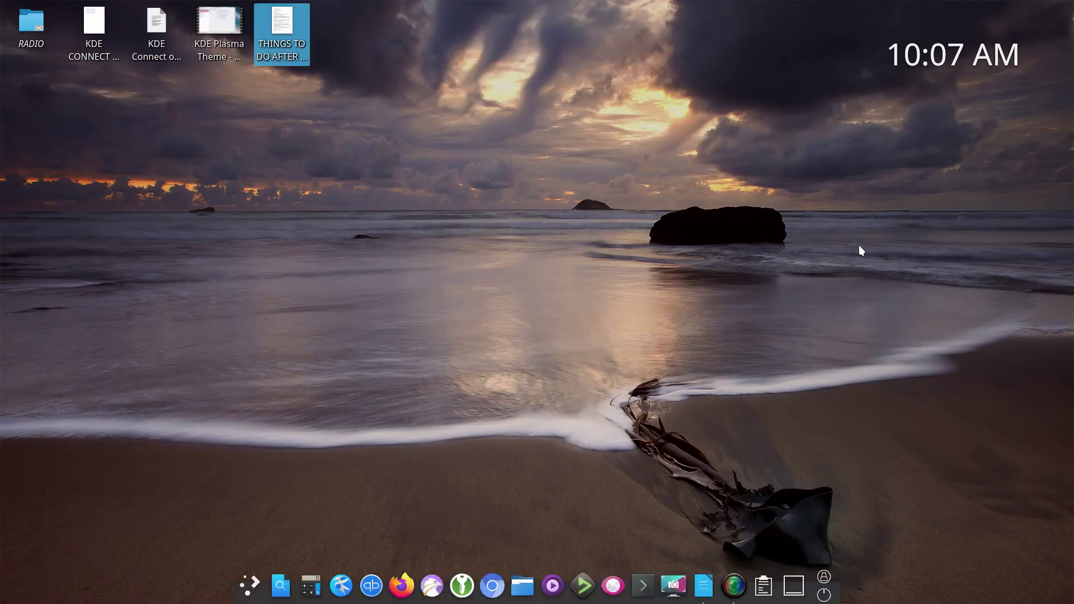
click(743, 578)
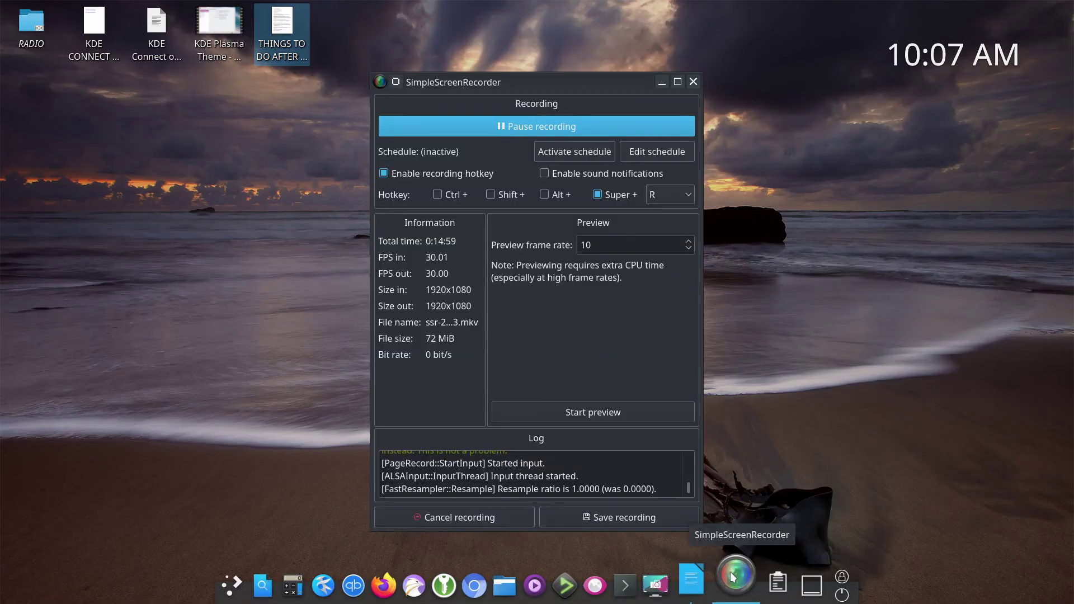